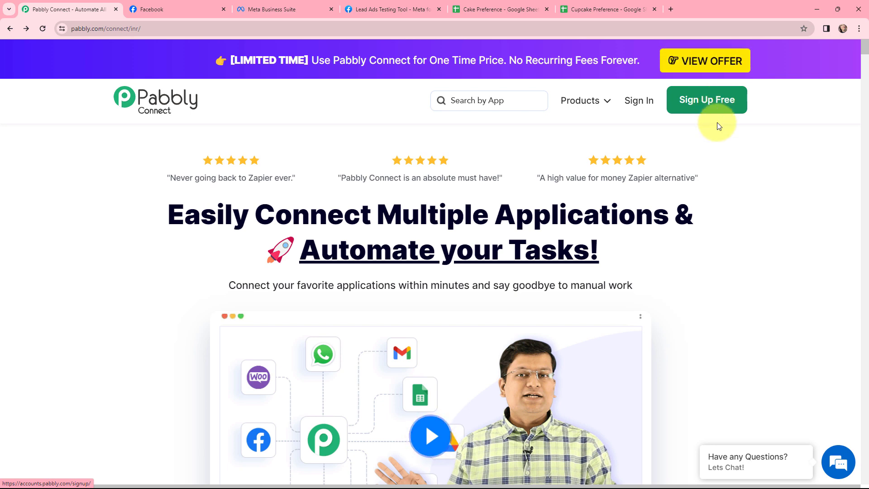
Sign in to Pabbly Connect and create the workflow "Add New Leads Received via Facebook Lead Ads to Different Google Sheets" in the Google Sheets folder
click(641, 104)
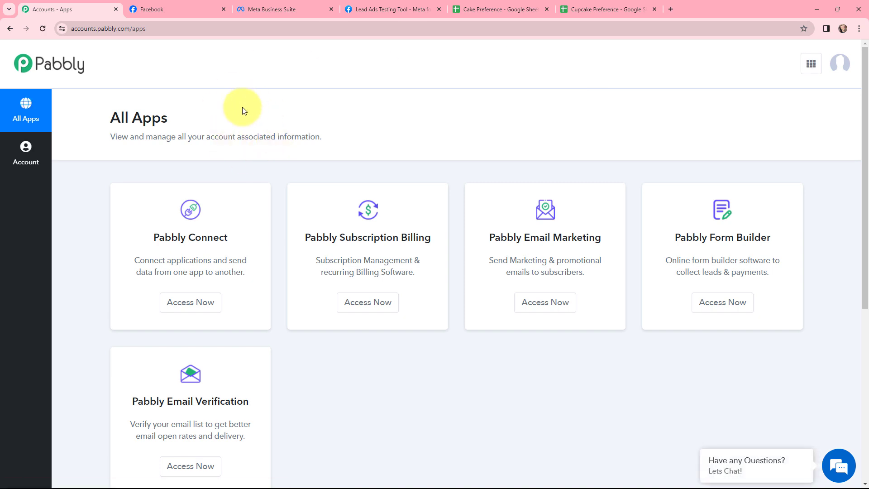
click(189, 302)
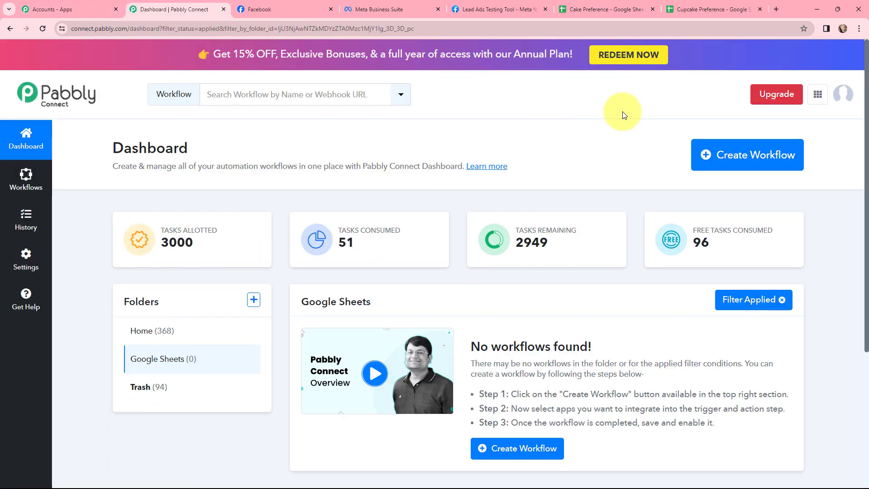
click(728, 157)
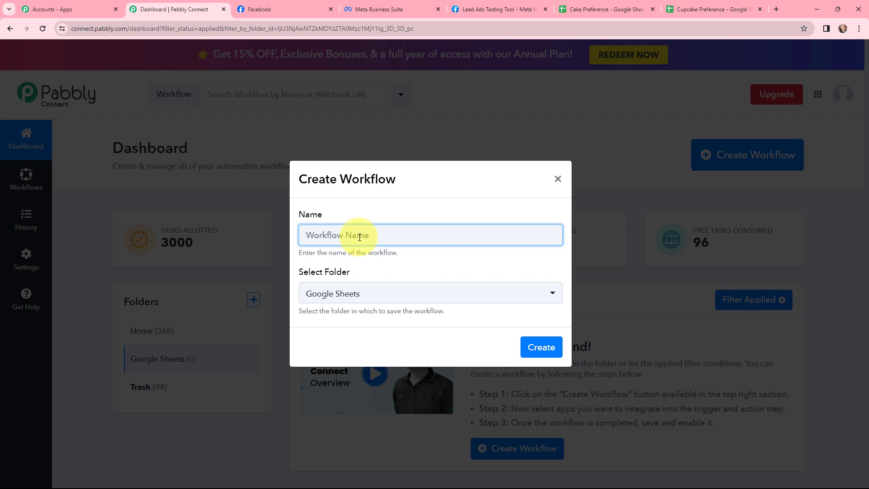
key(ctrl+v)
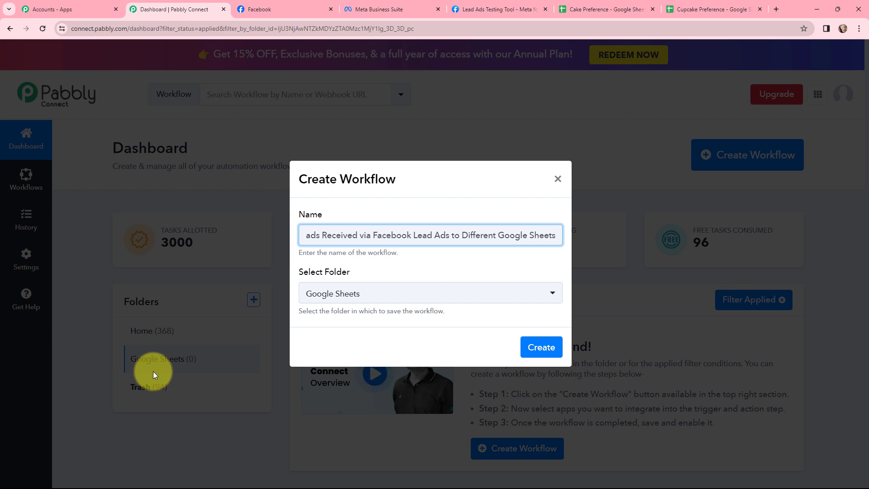
click(545, 352)
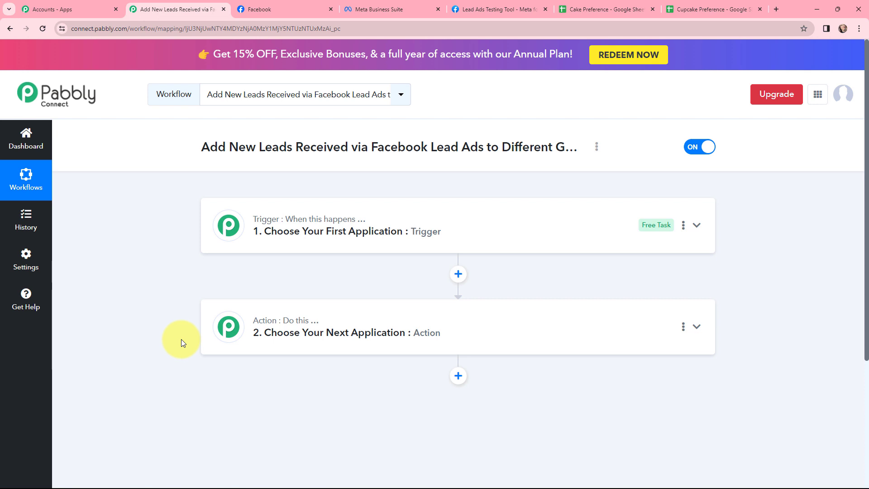
Review the bakery survey form in the Lead Ads Testing Tool and the Cake Preference and Cupcake Preference spreadsheets, and return to the workflow
click(473, 1)
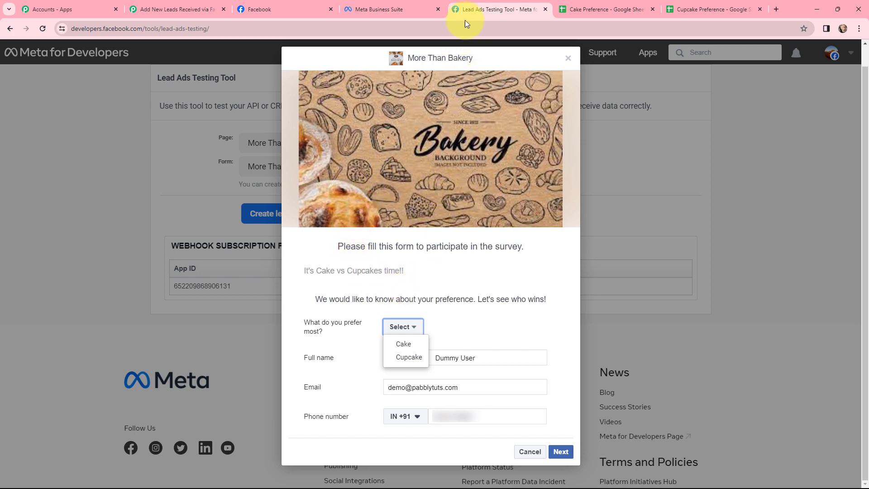
click(579, 9)
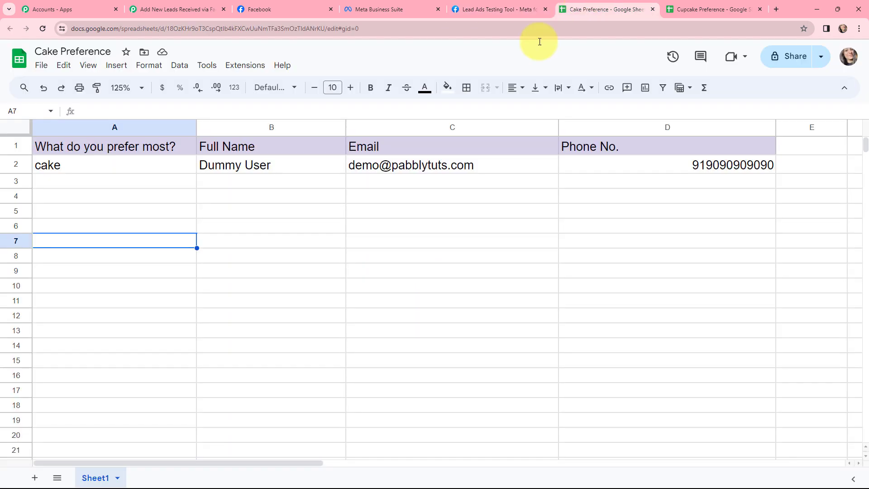
click(703, 5)
click(630, 7)
click(155, 8)
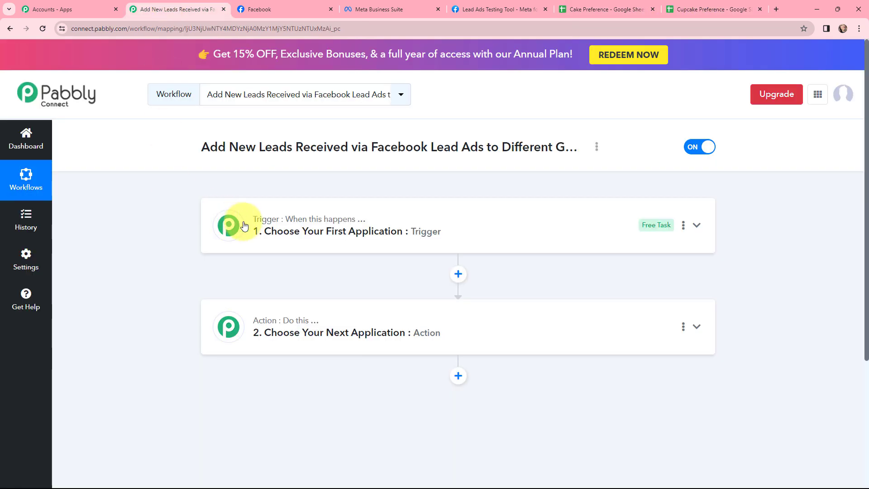
Set the workflow's trigger application to Facebook Lead Ads with the New Lead (Instant) event
click(266, 221)
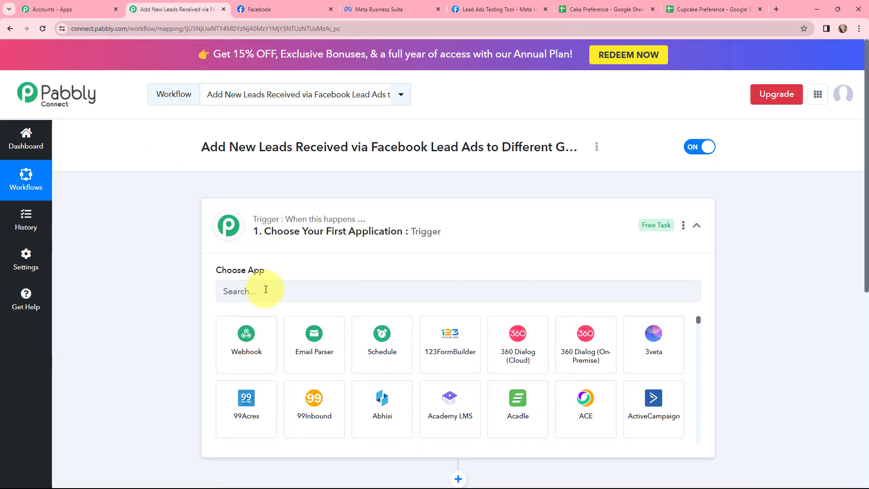
click(266, 289)
text(fa)
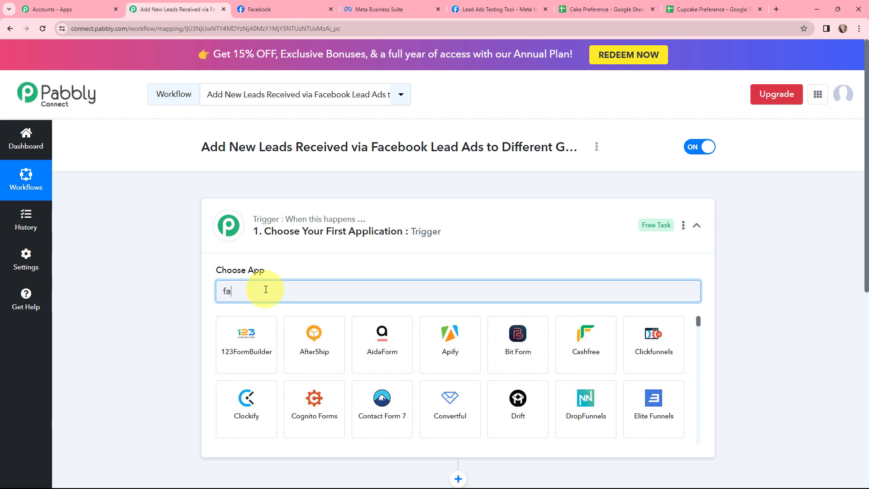
text(cebook l)
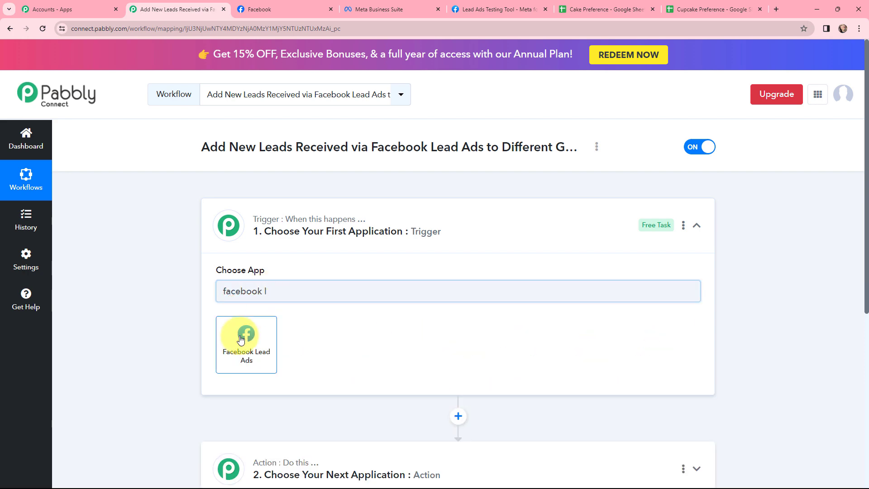
click(246, 335)
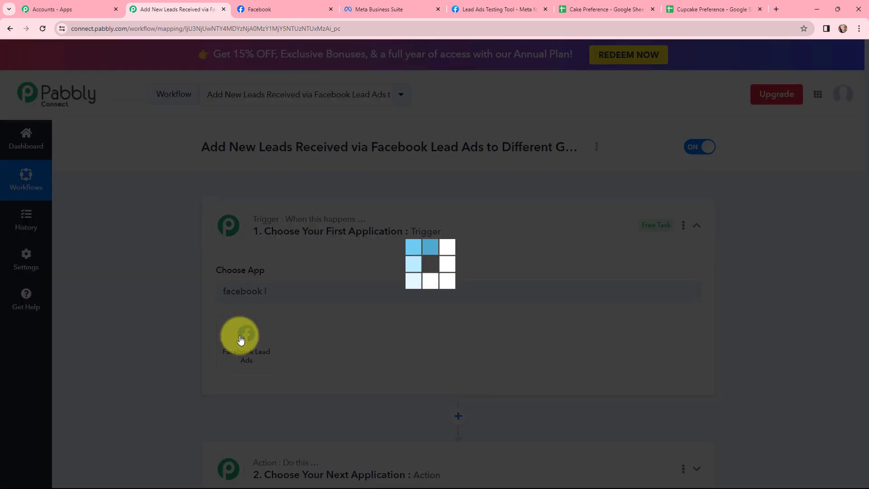
click(239, 339)
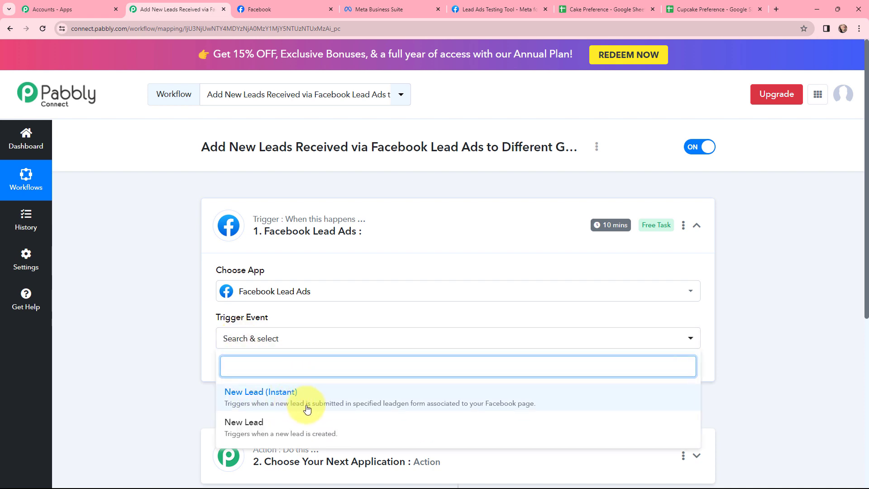
click(257, 395)
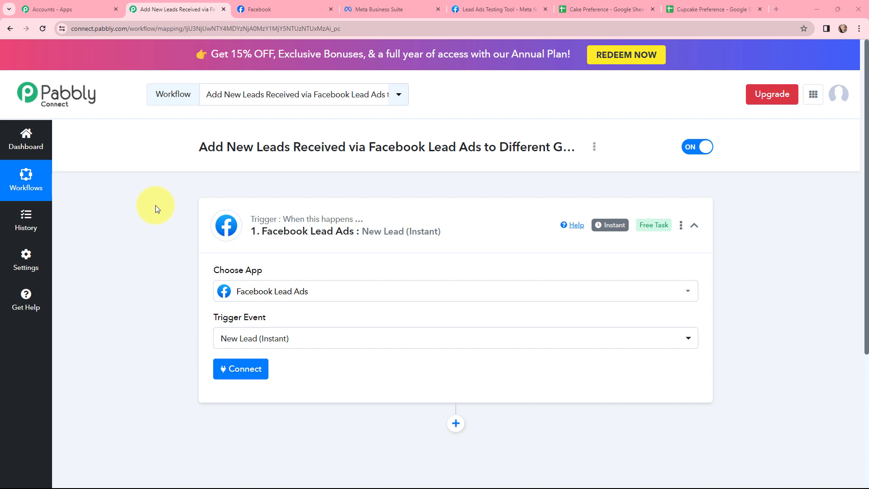
Authorize the Facebook Lead Ads trigger by adding a new account connection instead of an existing one
click(233, 370)
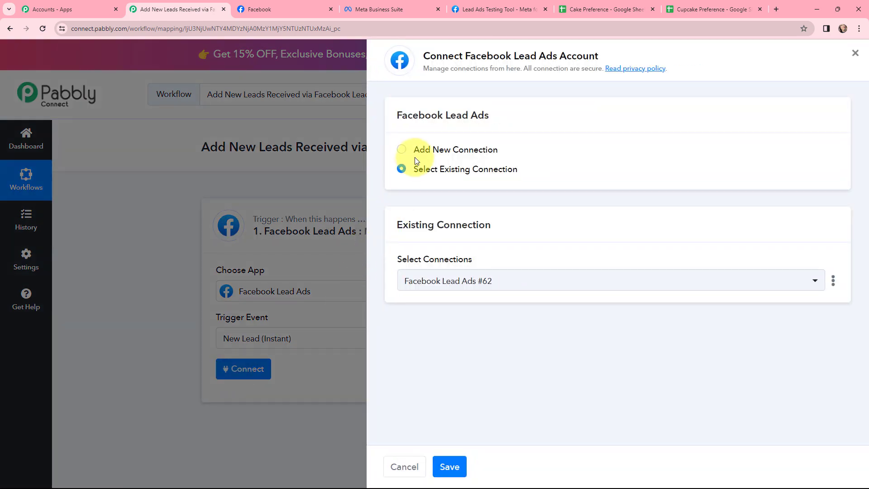
click(402, 150)
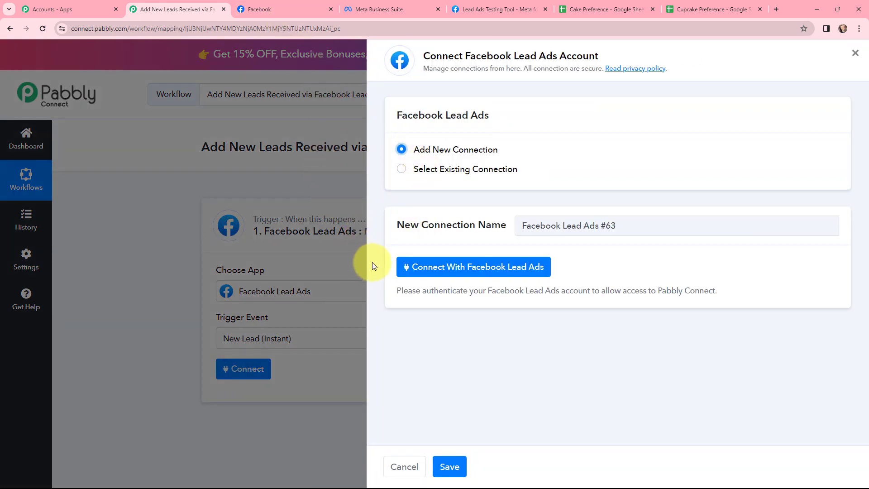
click(468, 268)
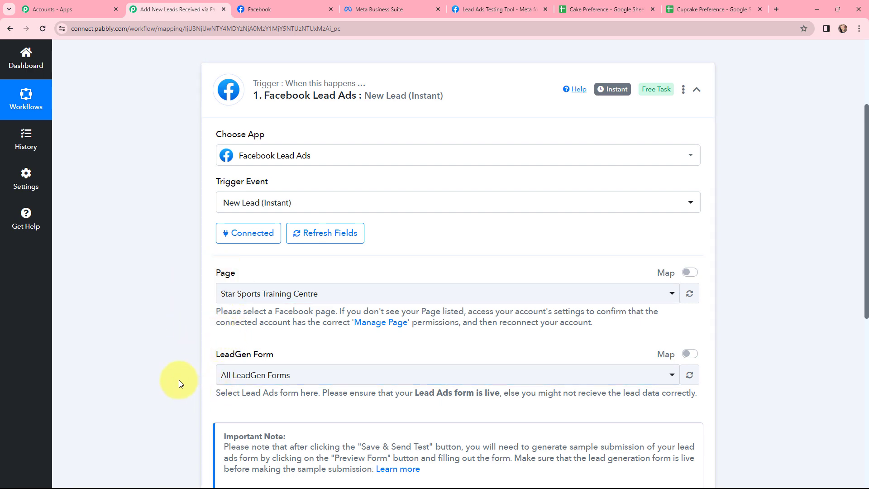
Check the bakery's Facebook page, and set the trigger's Page to More Than Bakery
click(262, 9)
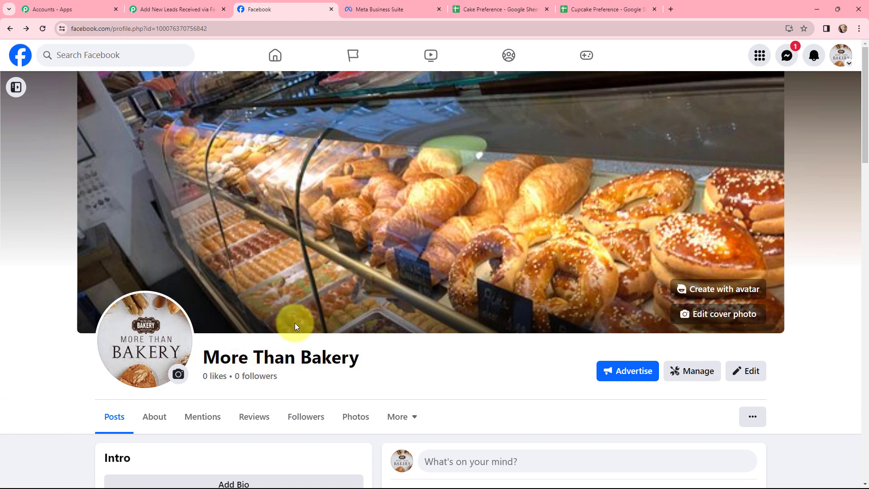
click(174, 9)
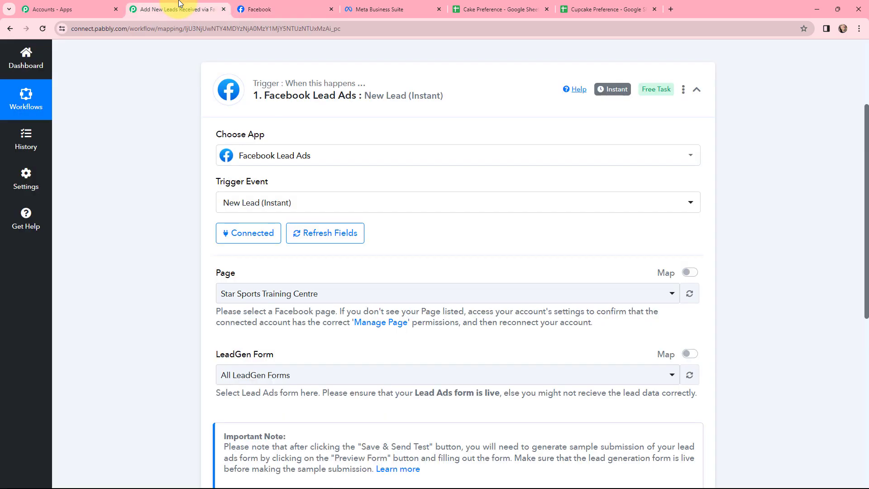
click(289, 295)
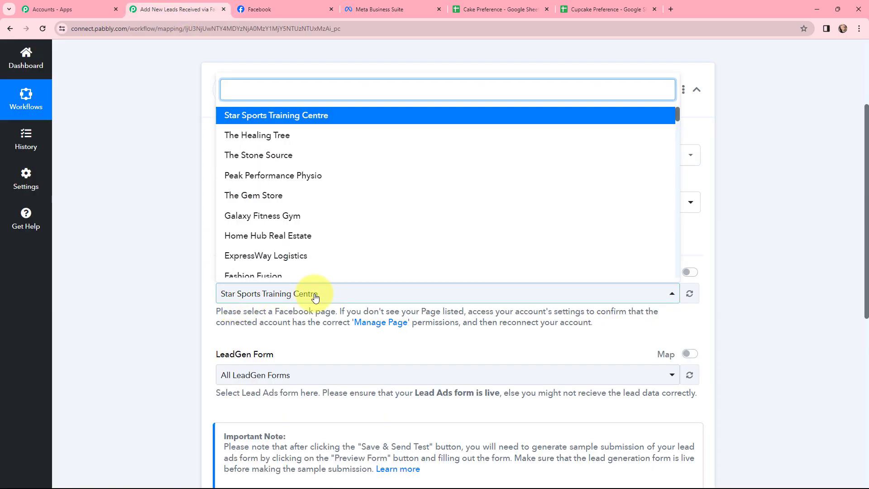
text(more th)
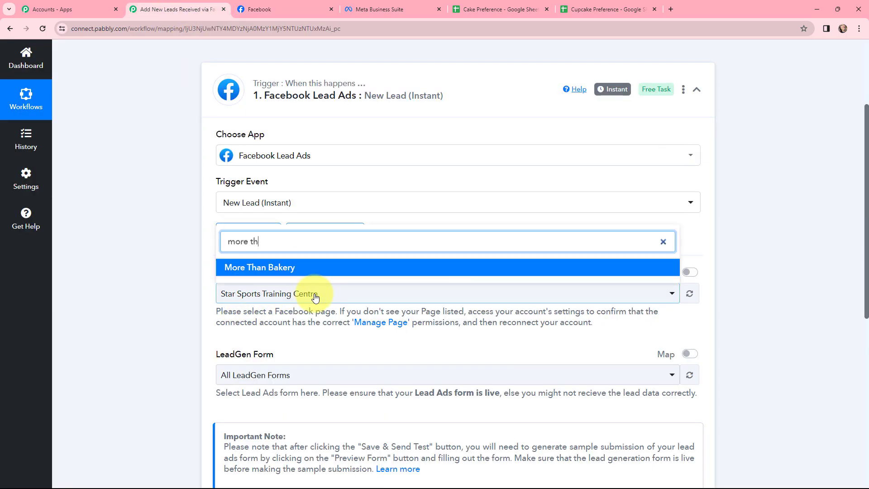
click(237, 267)
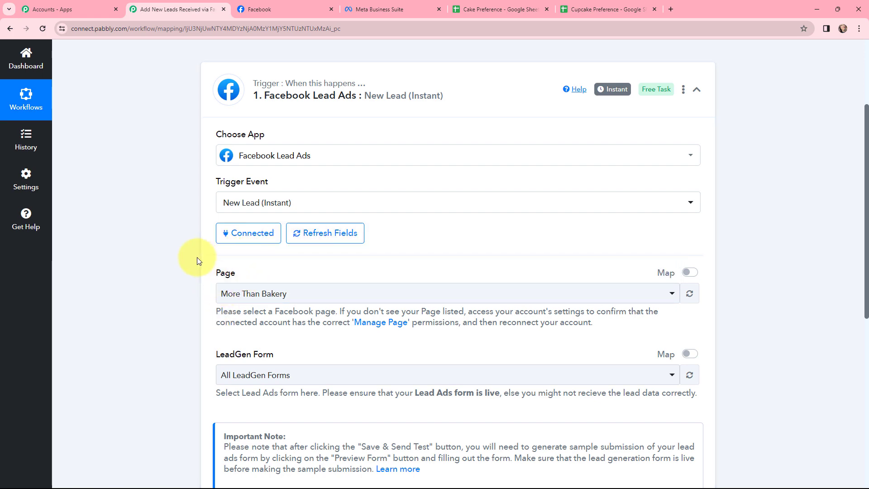
Look through the preview pages of the More Than Bakery Product Form in Meta Business Suite
click(378, 9)
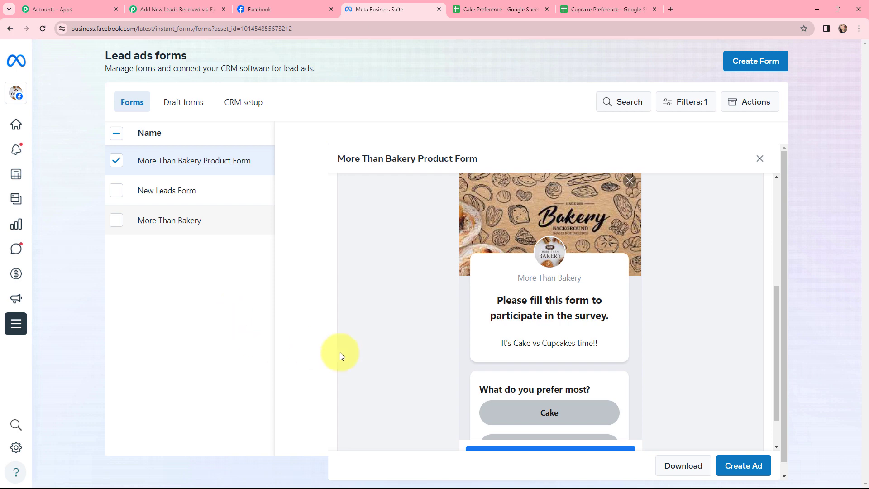
scroll(548, 335, down, 2)
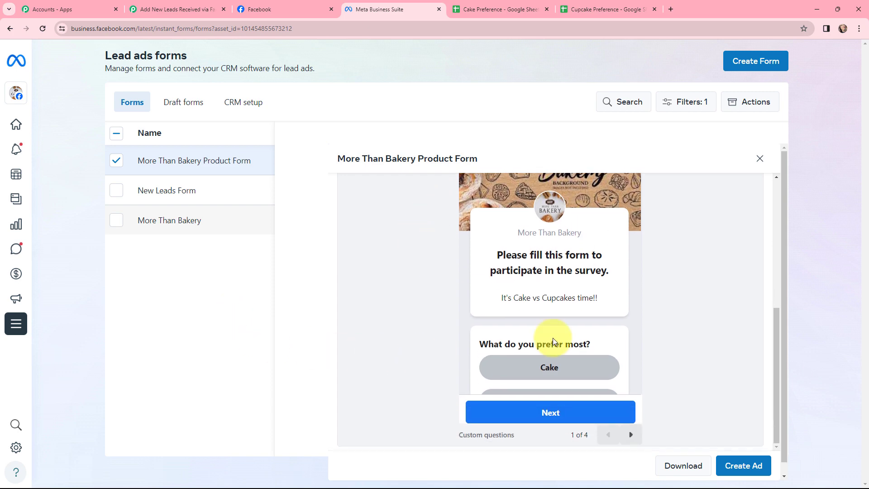
click(629, 435)
click(627, 436)
click(627, 436)
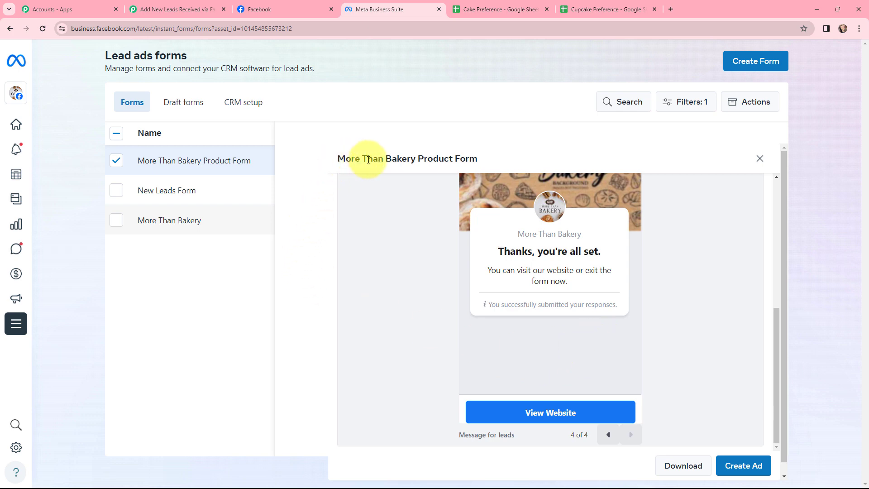
Back in the Pabbly workflow, set the LeadGen Form to More Than Bakery Product Form, and save the trigger with a test request
click(163, 9)
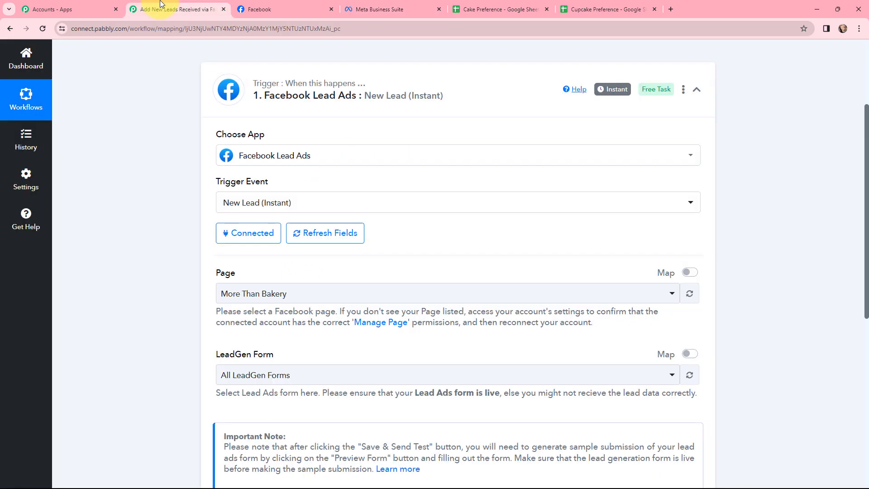
click(266, 375)
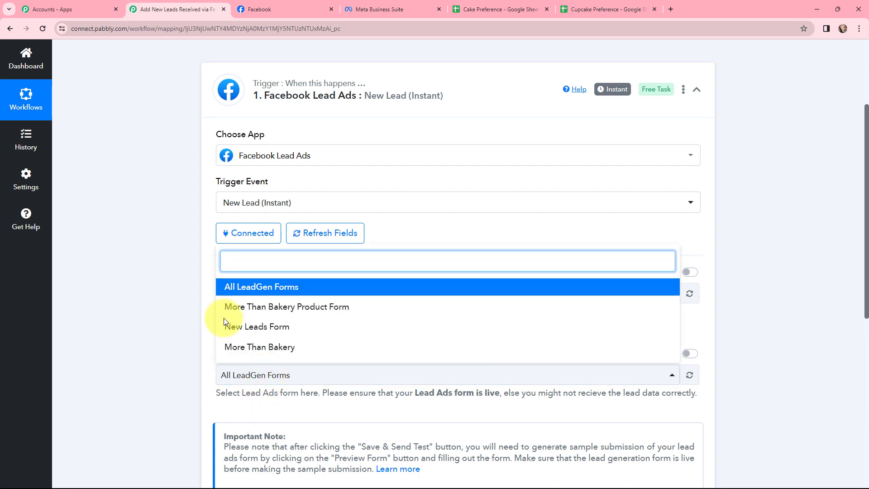
click(233, 306)
click(197, 329)
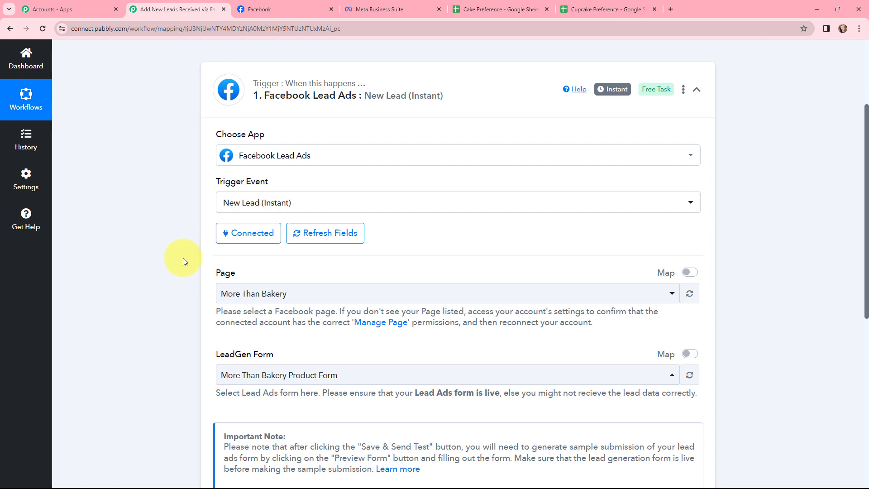
scroll(190, 224, down, 4)
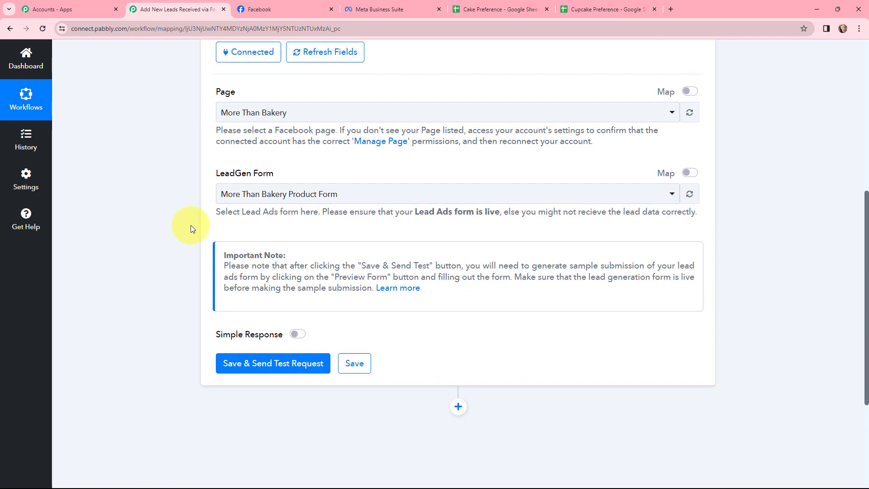
click(270, 368)
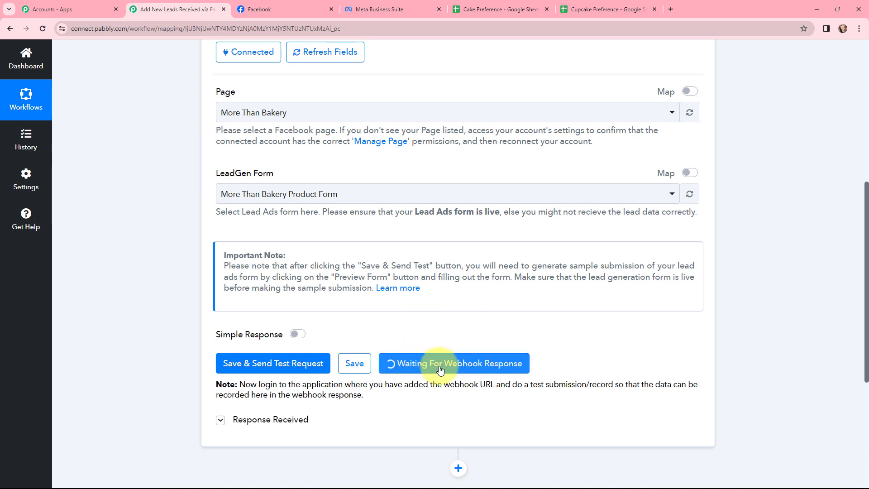
In a new browser tab, find the Meta for Developers site and open its Lead Ads RTU Debug Tool
click(671, 8)
text(meta for)
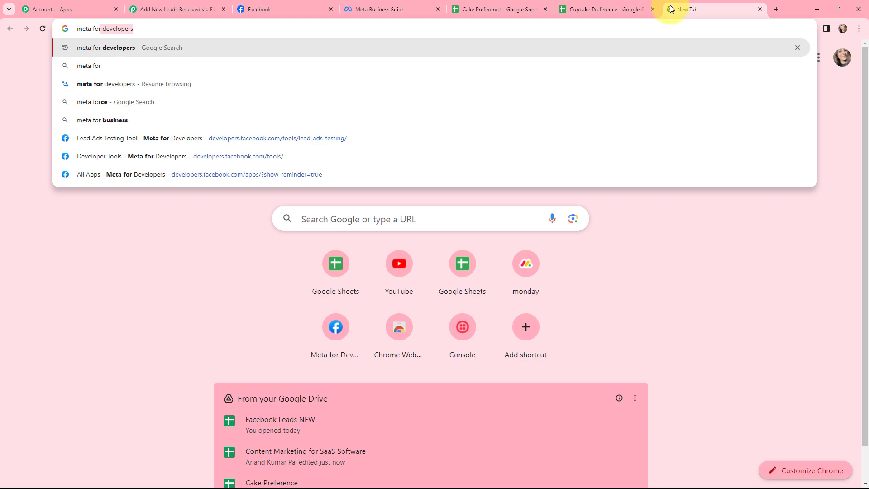
key(Return)
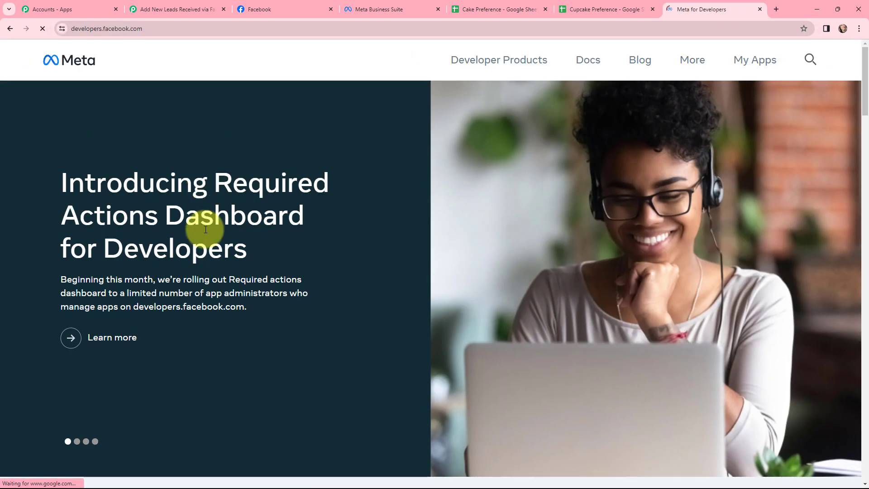
click(749, 62)
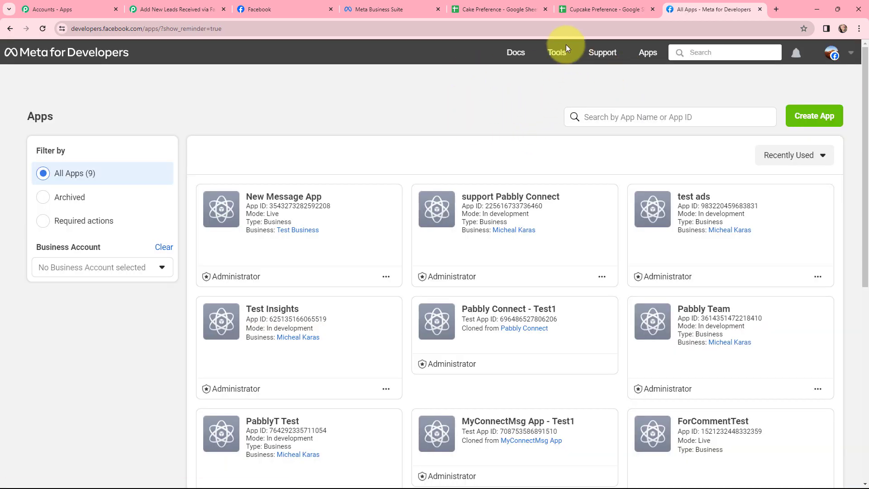
click(560, 52)
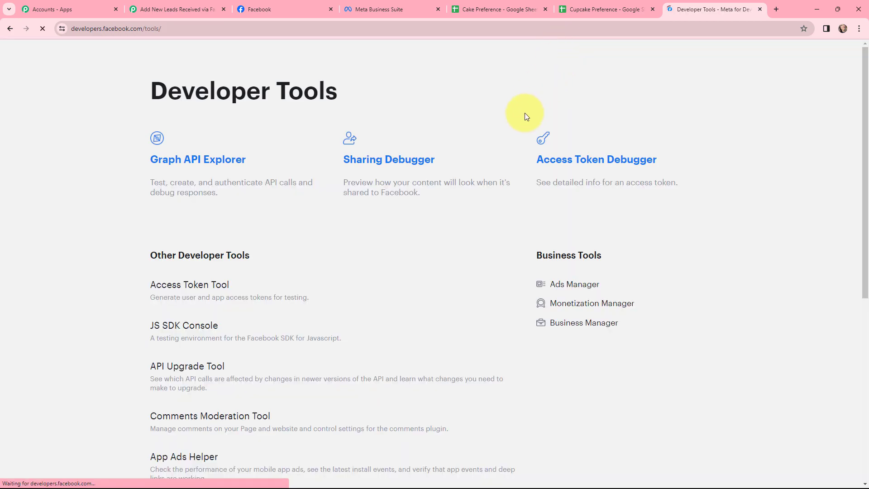
scroll(467, 211, down, 4)
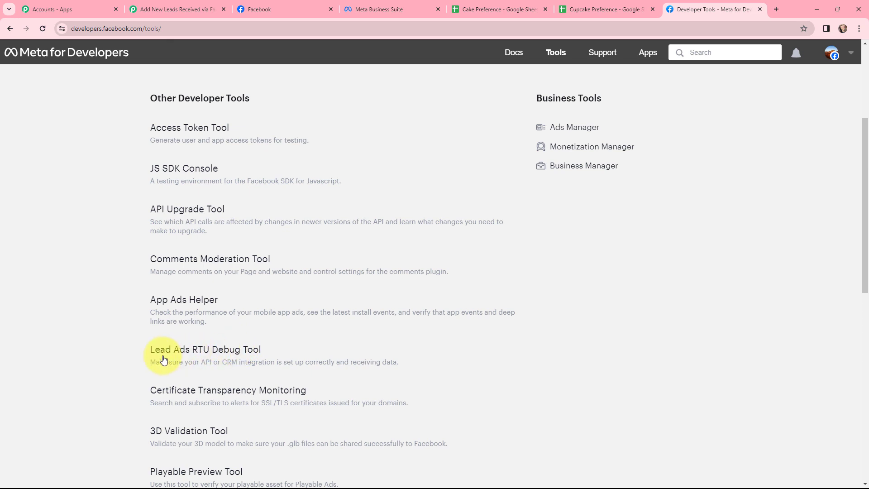
click(221, 349)
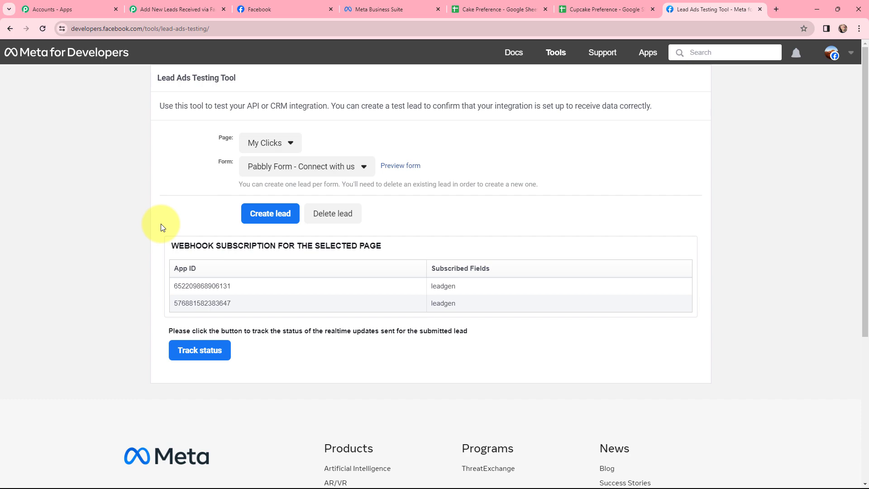
Set the testing tool's Page to More Than Bakery and its Form to More Than Bakery Product Form
click(292, 143)
scroll(330, 220, down, 12)
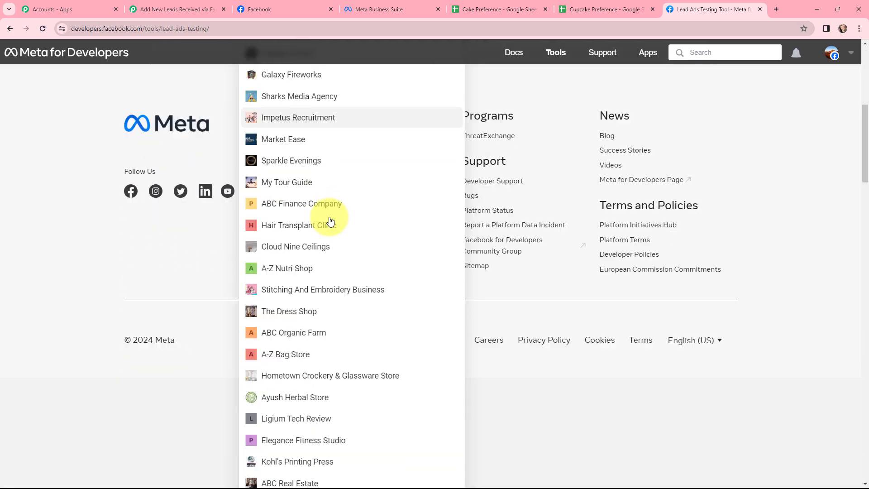
scroll(330, 220, down, 6)
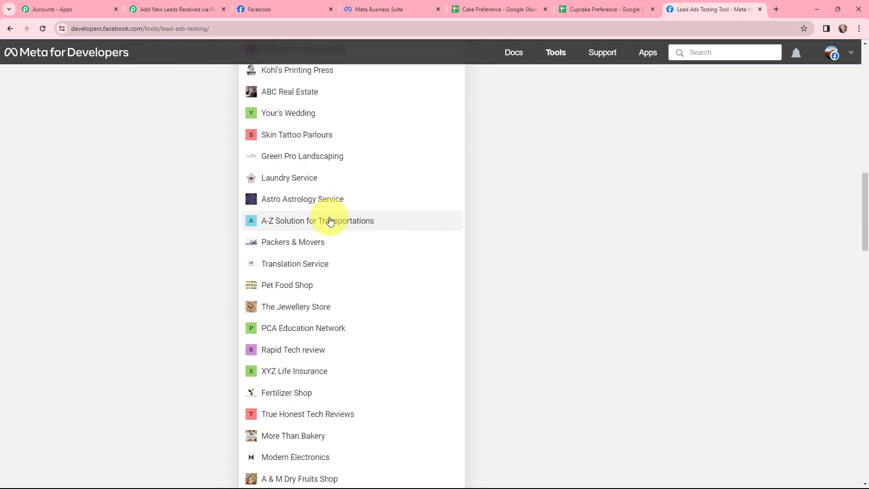
click(287, 344)
scroll(194, 151, up, 3)
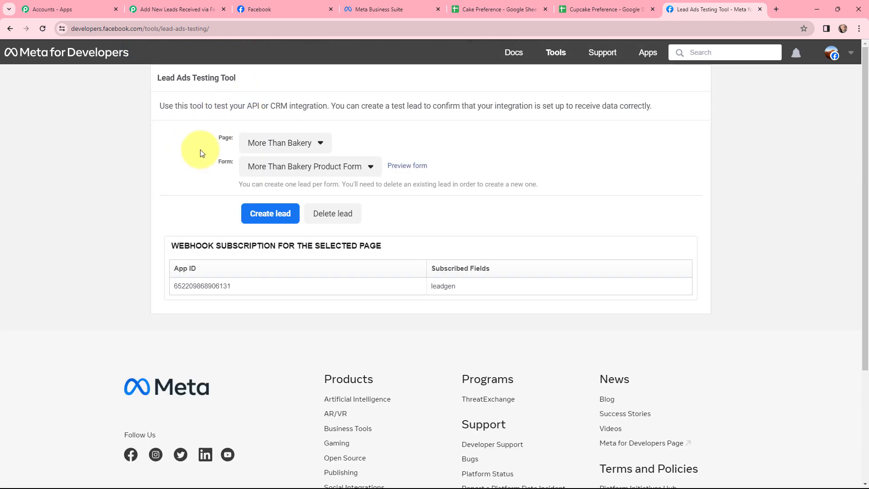
click(359, 169)
click(341, 186)
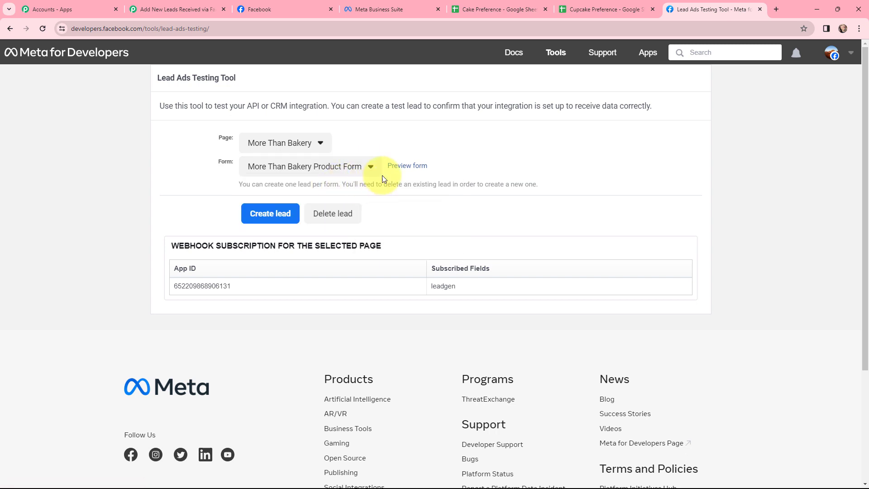
Preview the selected lead form and answer the "What do you prefer most?" question with Cake
click(405, 168)
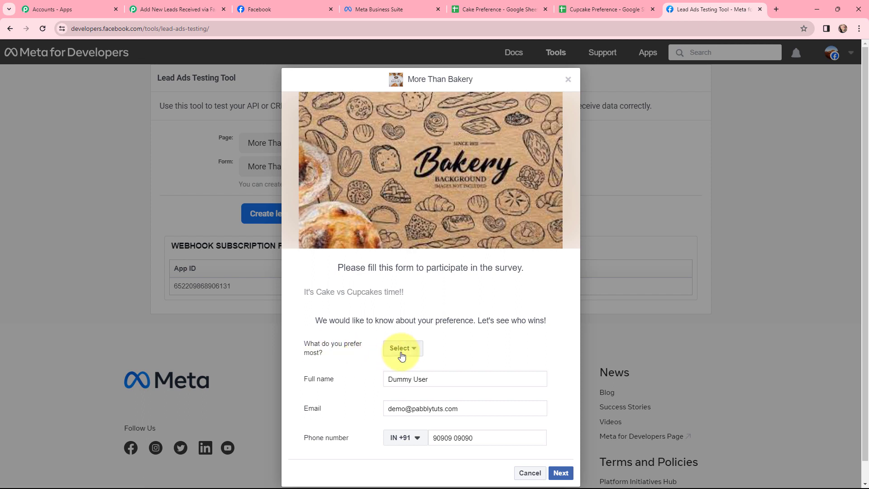
click(417, 349)
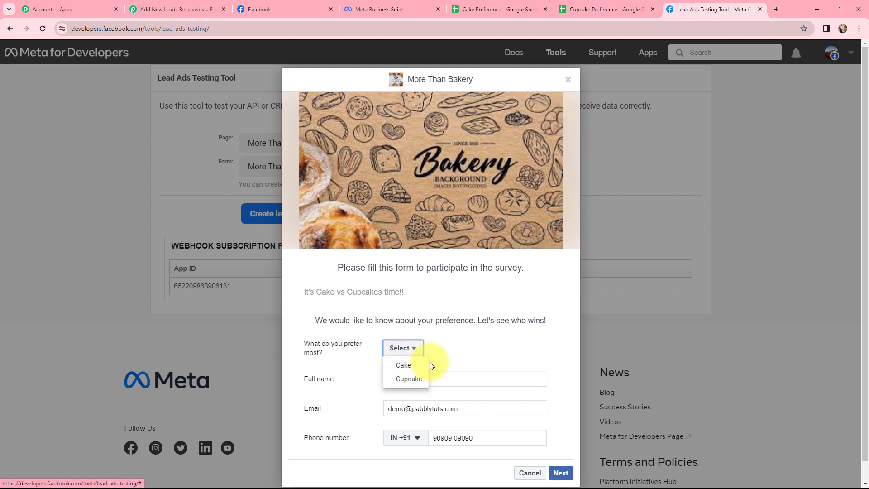
click(409, 369)
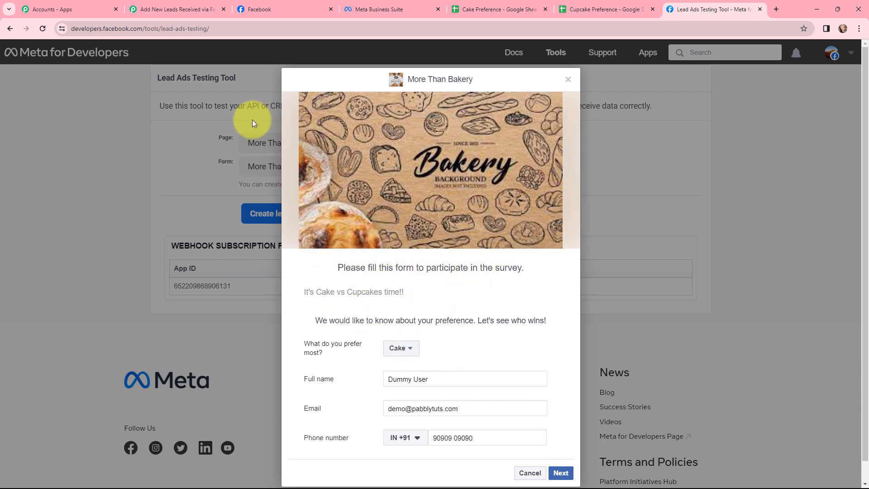
Back in the Pabbly workflow, add a Router by Pabbly action with the Conditionally Run event and connect it
click(175, 9)
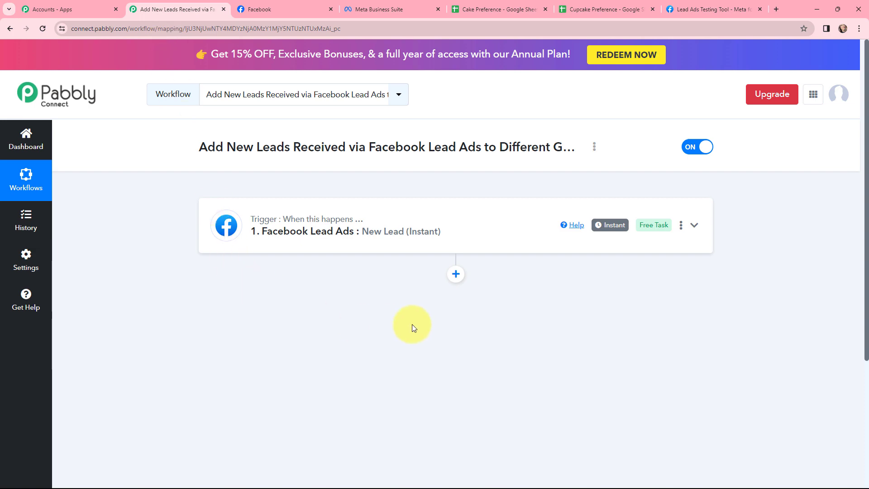
click(455, 275)
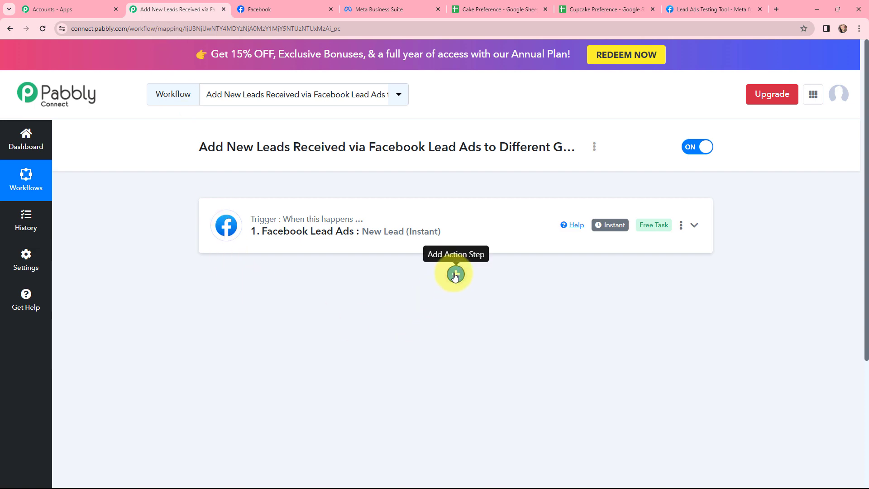
scroll(445, 287, down, 3)
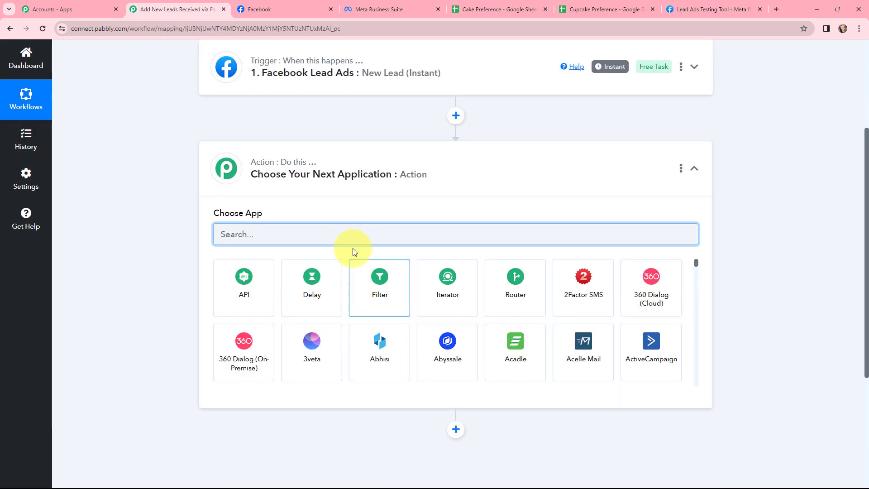
click(502, 282)
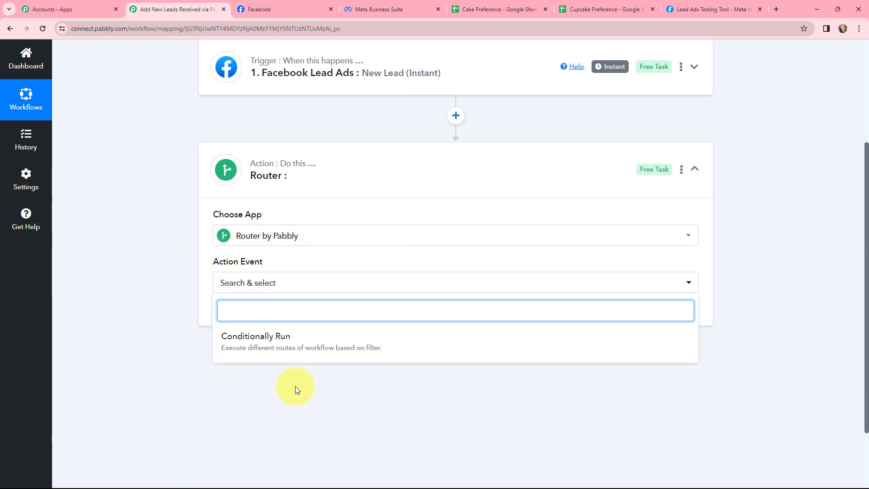
click(260, 342)
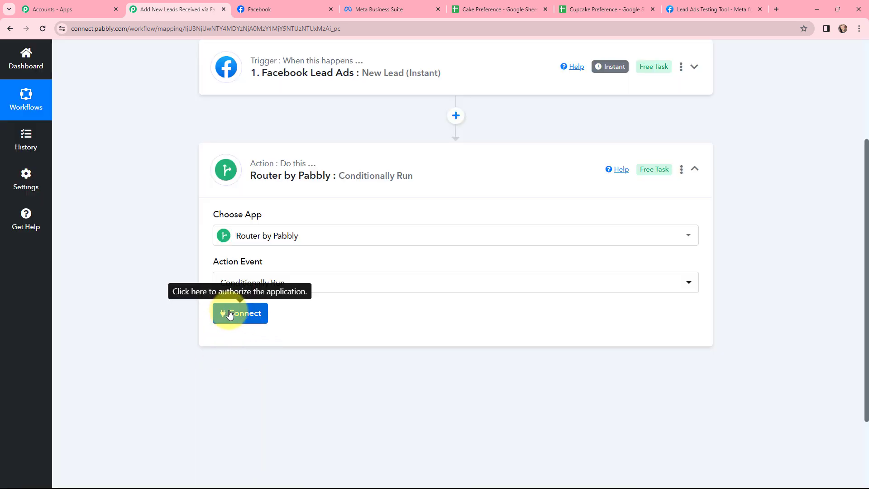
click(242, 313)
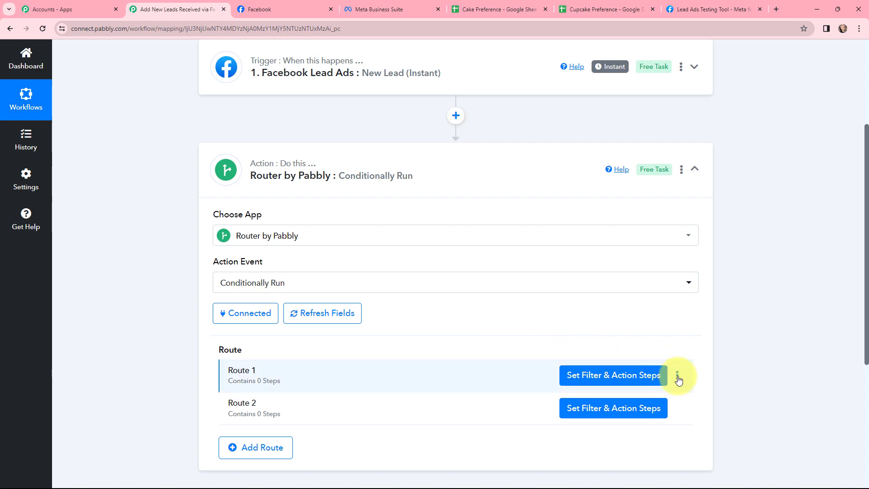
Rename the router's Route 1 to CAKE
click(677, 377)
click(615, 392)
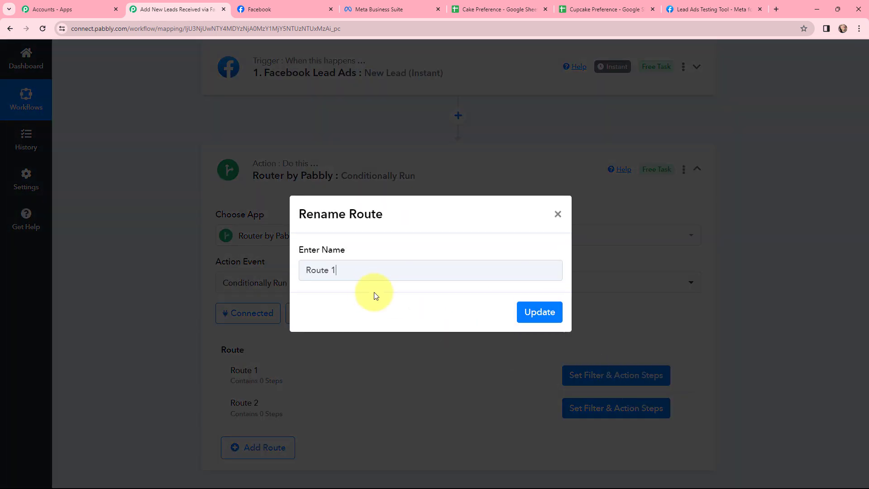
click(370, 274)
drag(370, 273, 292, 275)
key(BackSpace)
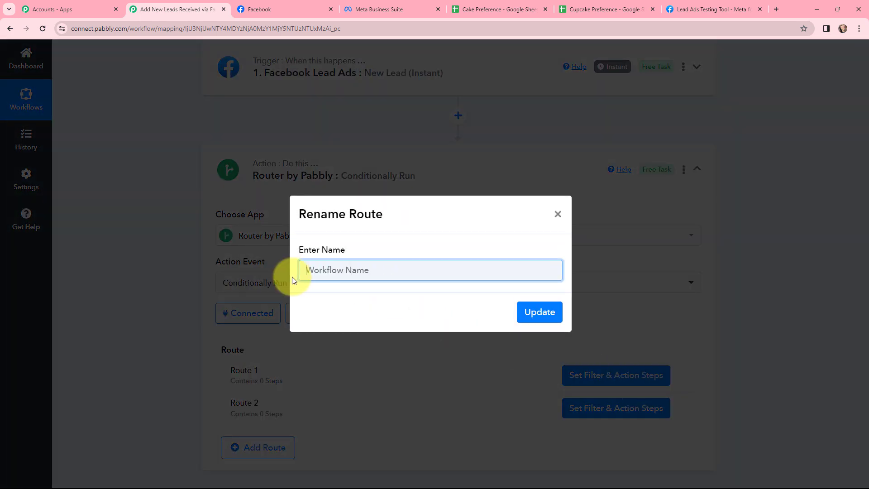
text(CAKE)
click(533, 312)
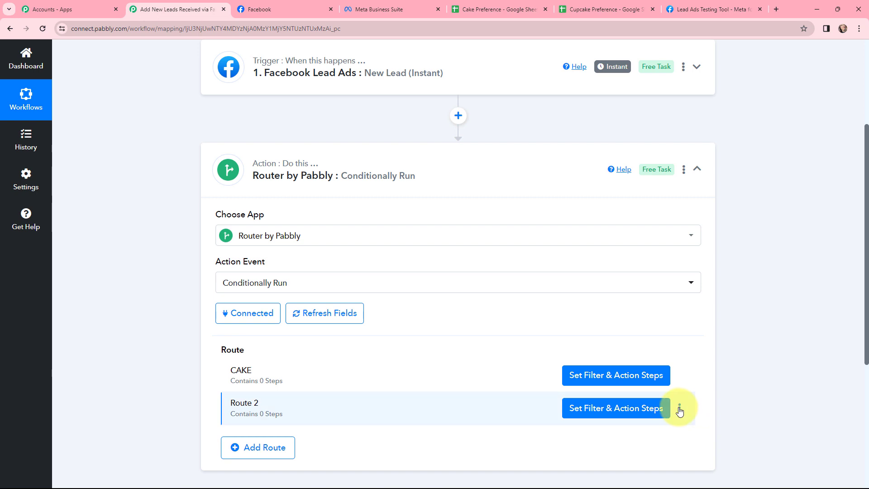
Rename the router's Route 2 to CUPCAKE
click(678, 408)
click(631, 421)
key(shift+Left)
key(shift+Left)
key(shift+Left)
key(shift+Left)
key(shift+Left)
key(shift+Left)
key(shift+Left)
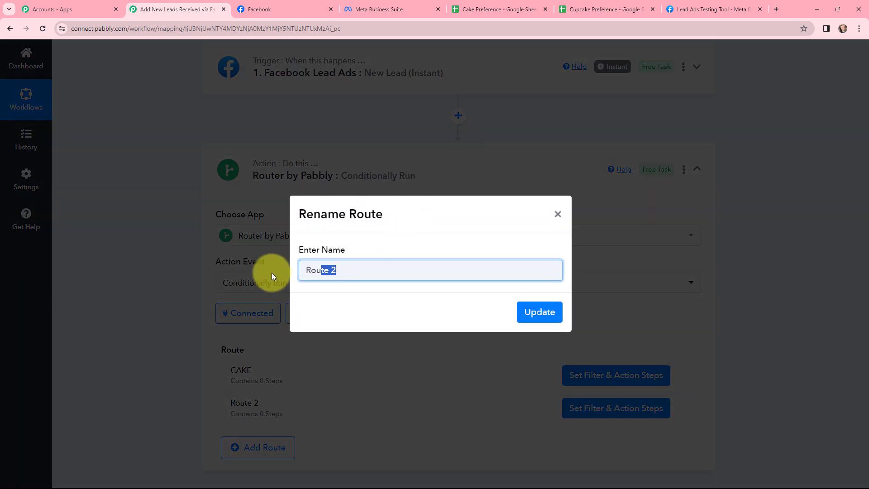
key(BackSpace)
text(CUPCAKE)
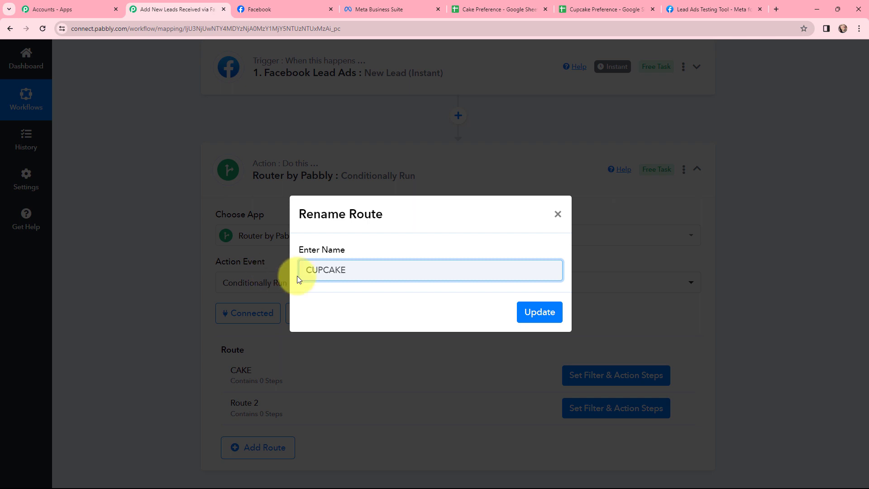
click(545, 315)
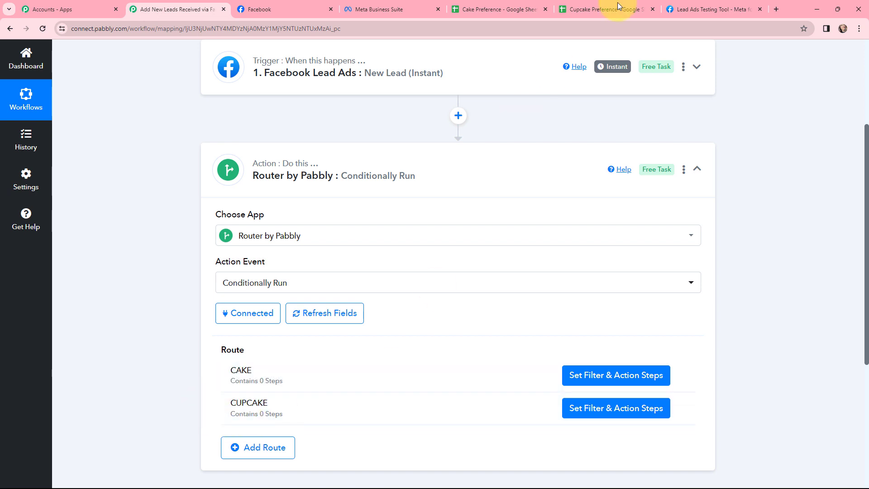
Return to the Lead Ads Testing Tool and submit the filled-in More Than Bakery form as a test lead
click(715, 9)
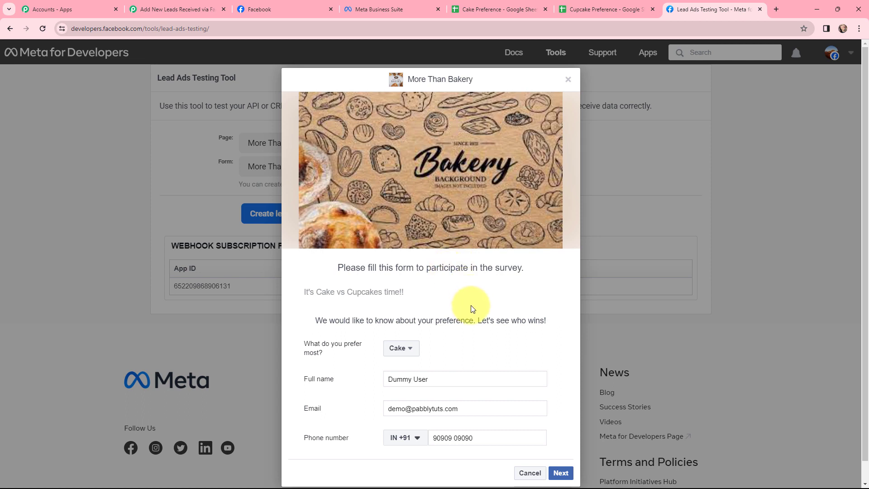
scroll(471, 308, down, 1)
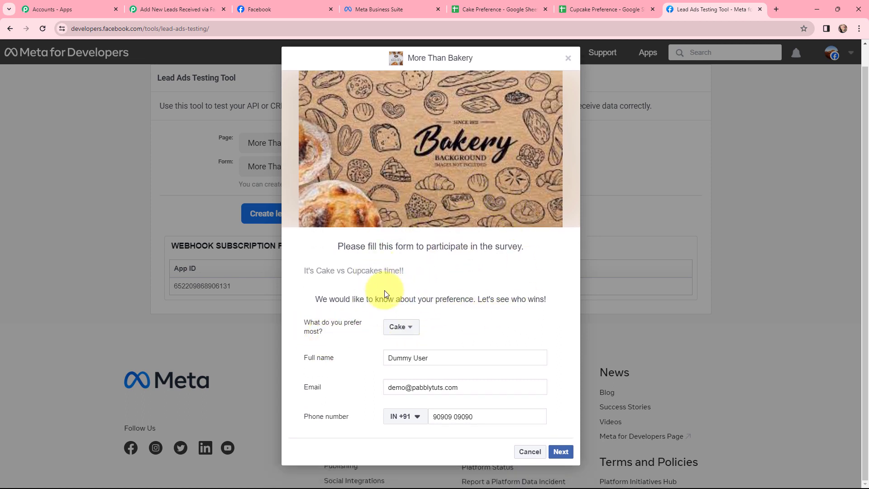
click(561, 452)
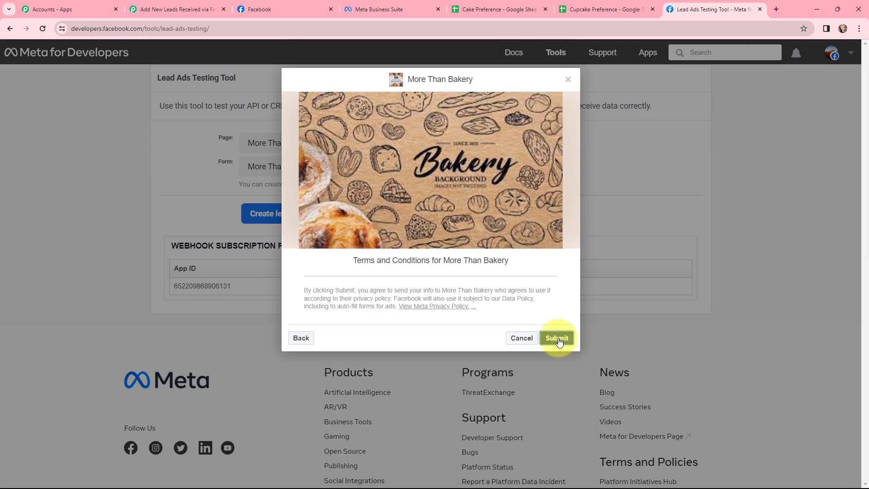
click(558, 340)
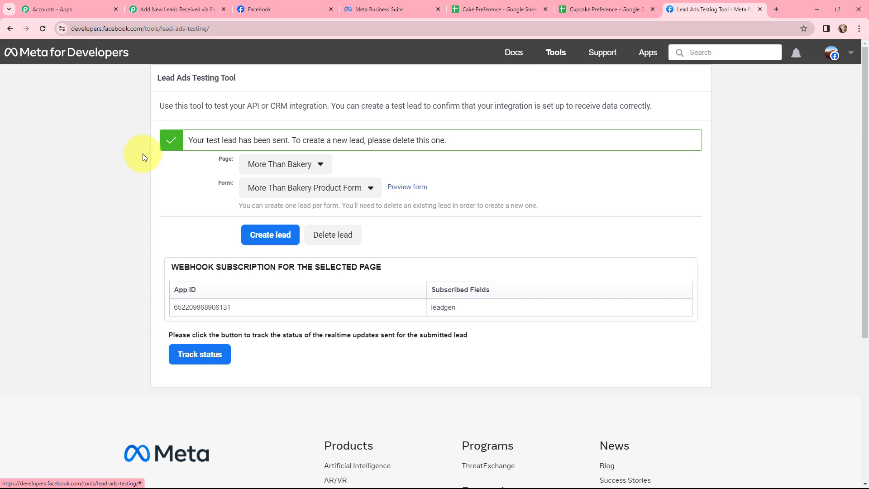
Switch back to the Pabbly workflow and examine the preference, full name and email in the Facebook trigger's received response
key(ctrl+2)
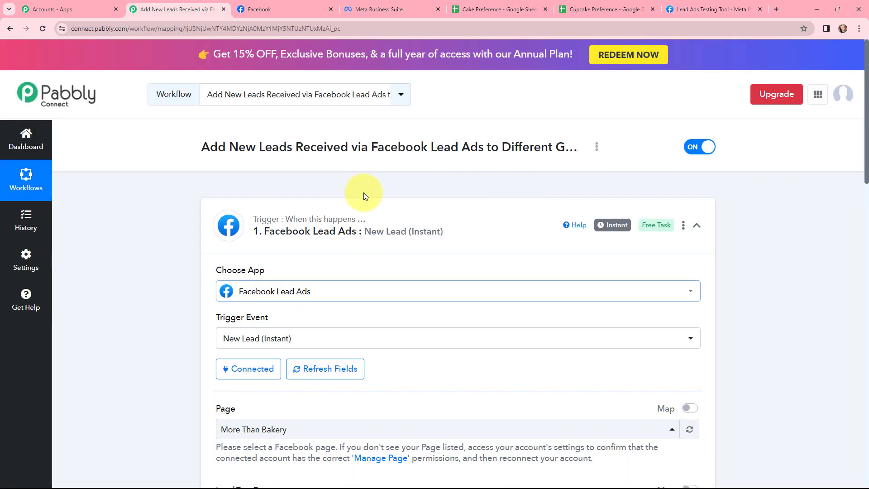
scroll(421, 248, down, 12)
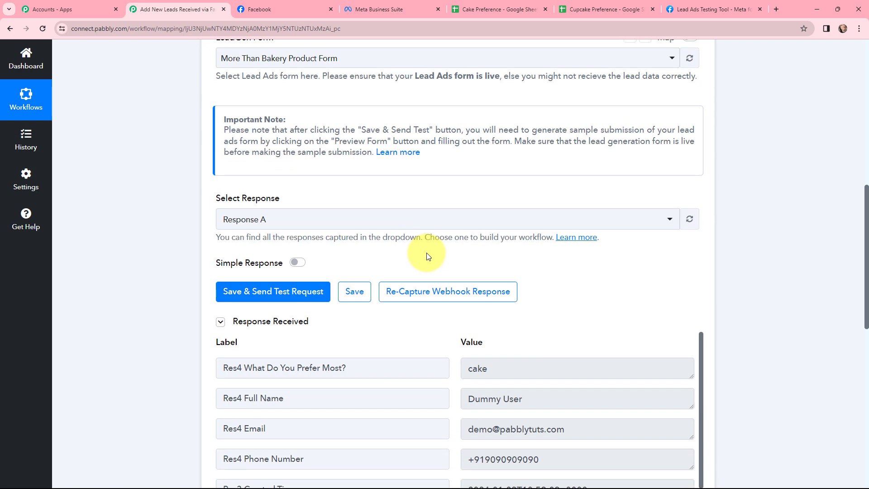
scroll(433, 200, down, 2)
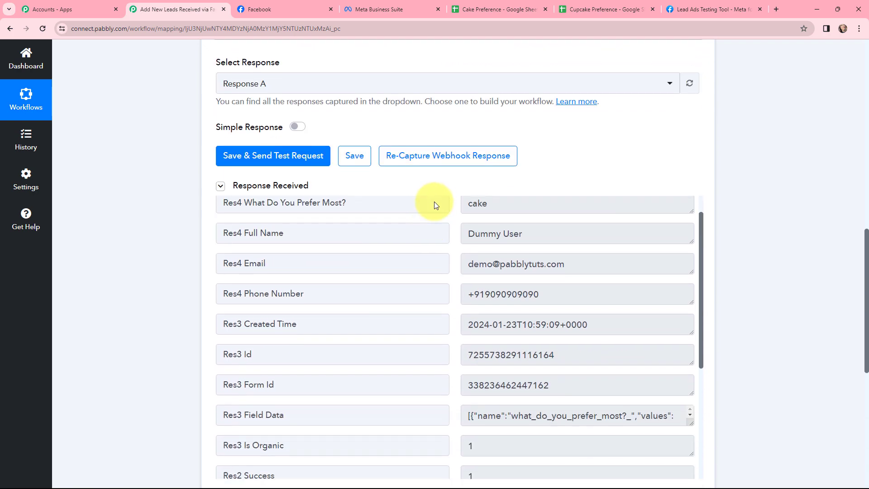
scroll(477, 248, up, 2)
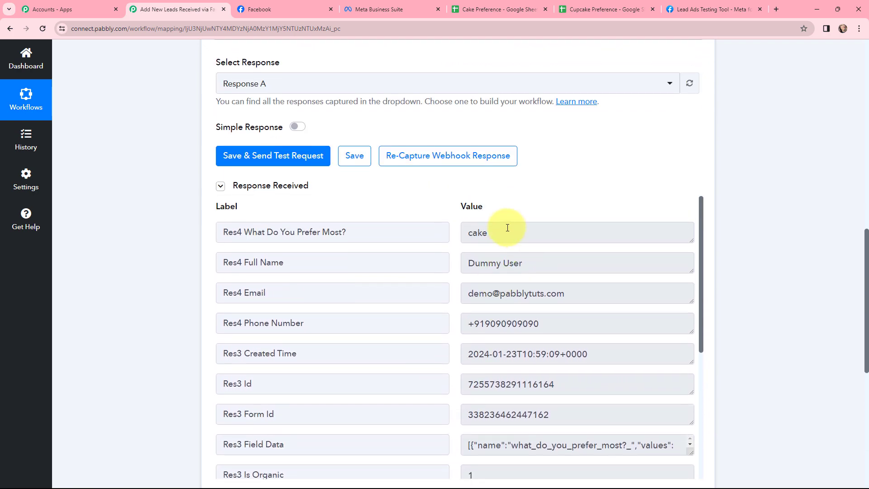
drag(507, 228, 466, 229)
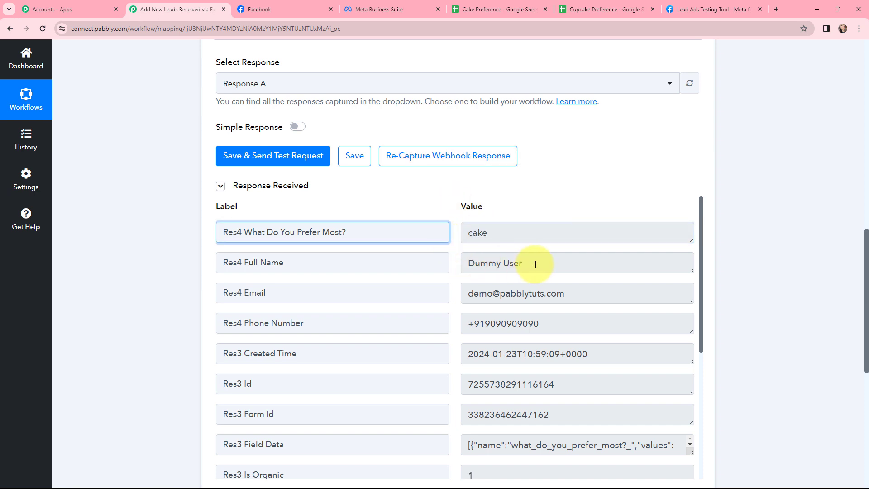
drag(524, 263, 419, 278)
drag(566, 293, 423, 317)
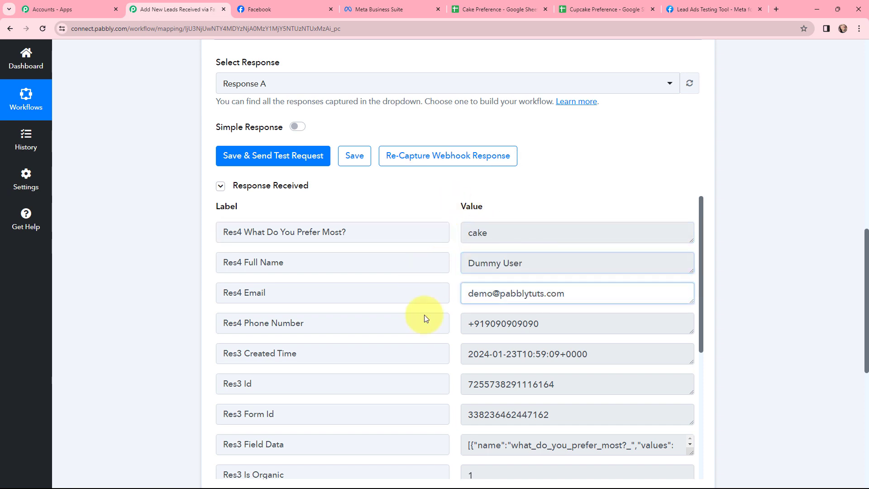
Examine the phone number and created time in the Facebook trigger's received response
drag(543, 331, 455, 338)
drag(602, 351, 386, 354)
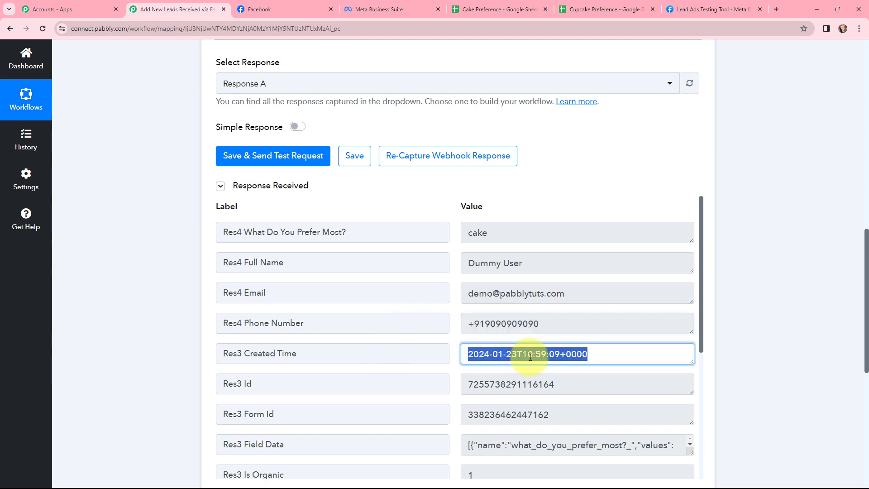
click(635, 354)
drag(703, 330, 592, 194)
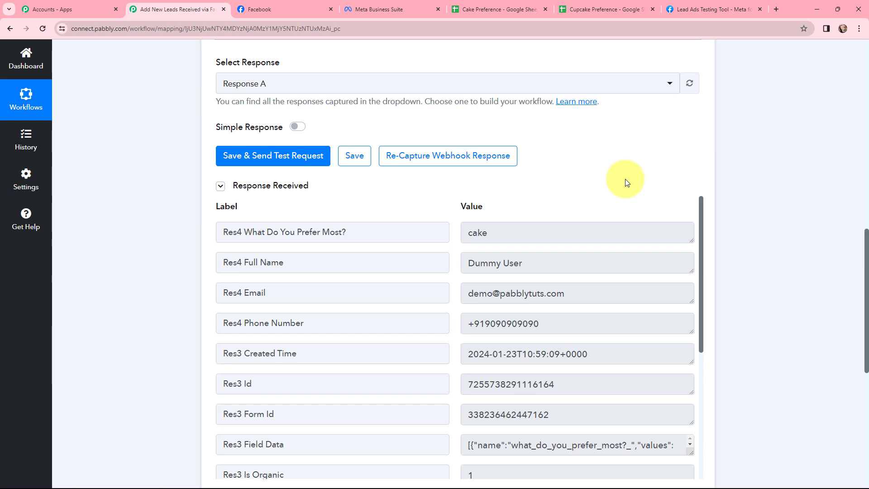
Collapse the Facebook Lead Ads trigger, expand the Router step and open the CAKE route's filter and action steps
scroll(146, 185, up, 10)
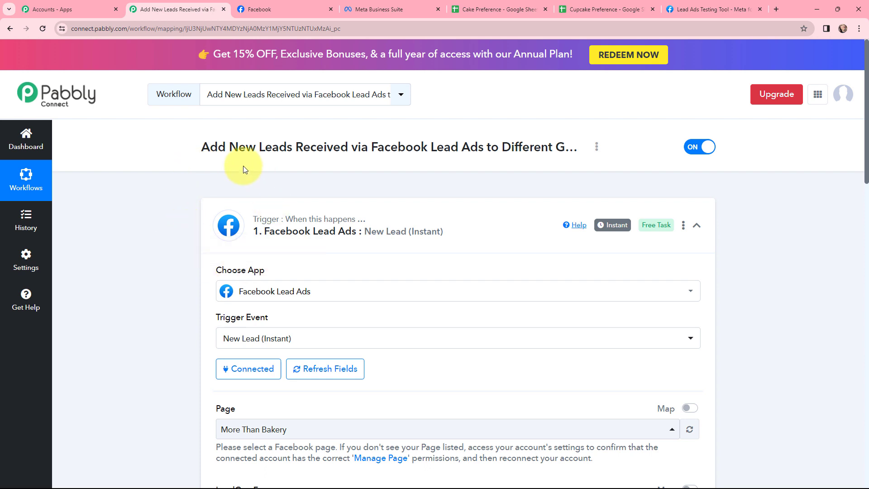
mouse_move(612, 229)
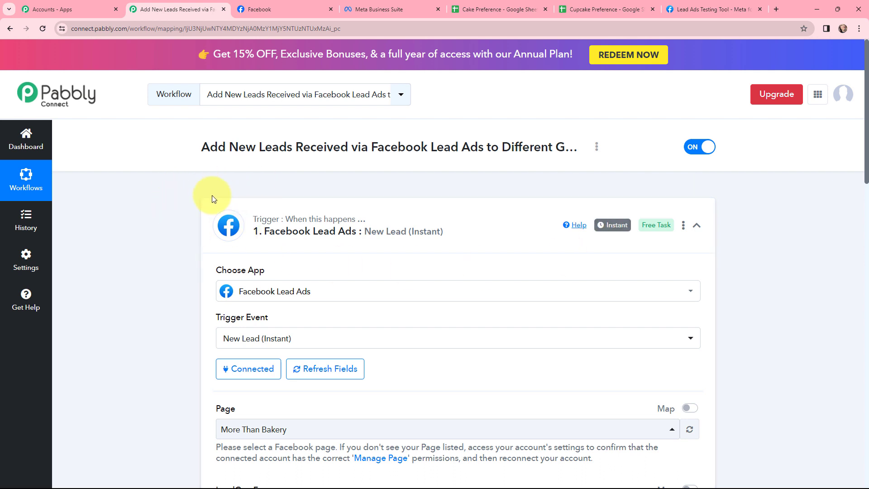
click(220, 228)
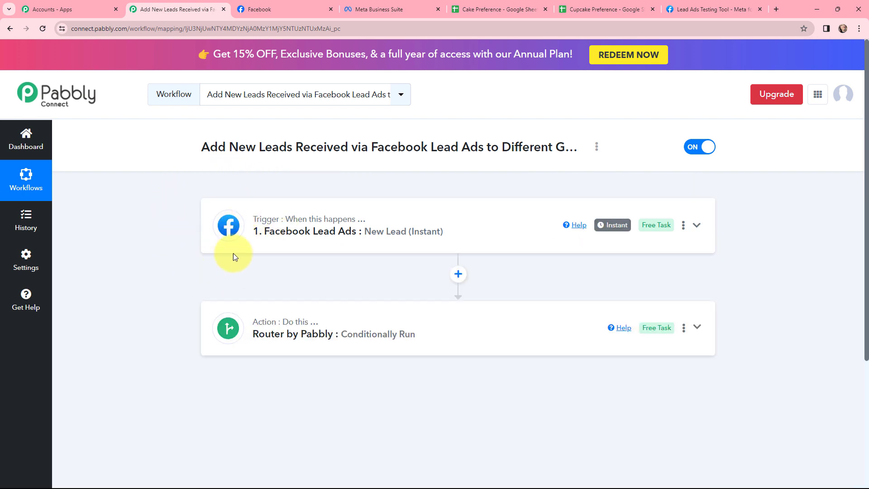
click(240, 318)
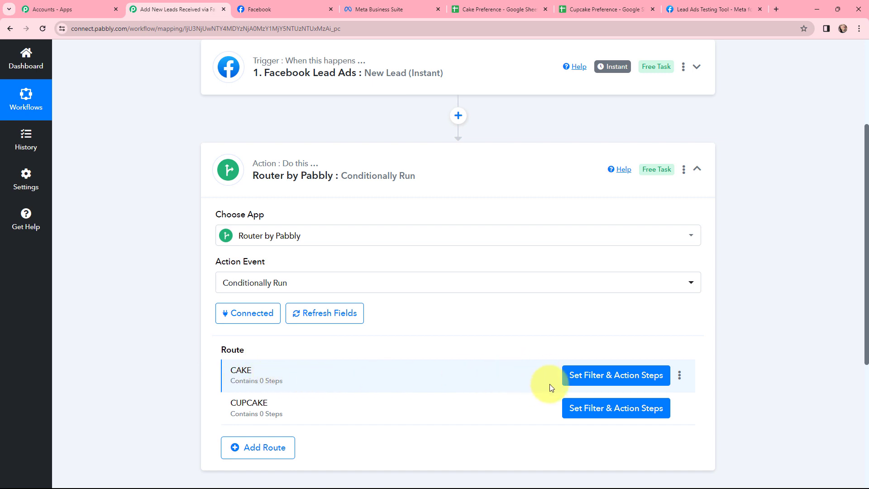
click(601, 376)
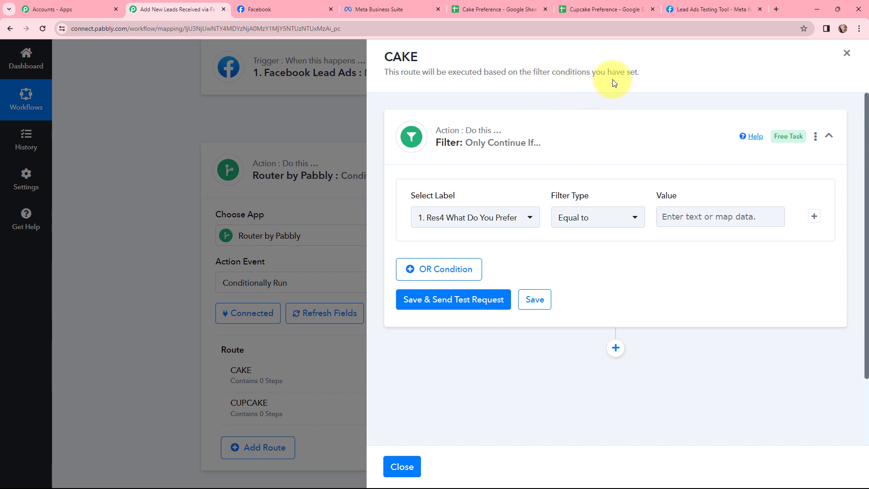
Set the CAKE route's filter to Res4 What Do You Prefer Most? Equal to cake, and save it with a test request
click(475, 217)
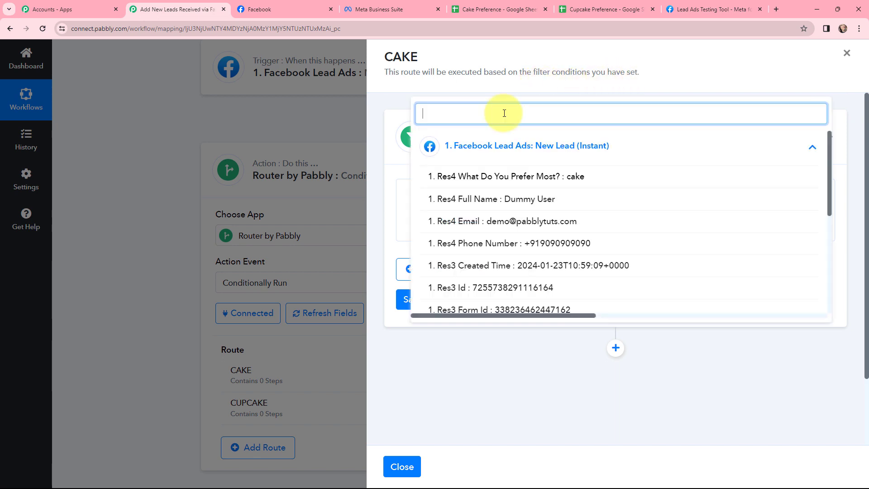
text(ca)
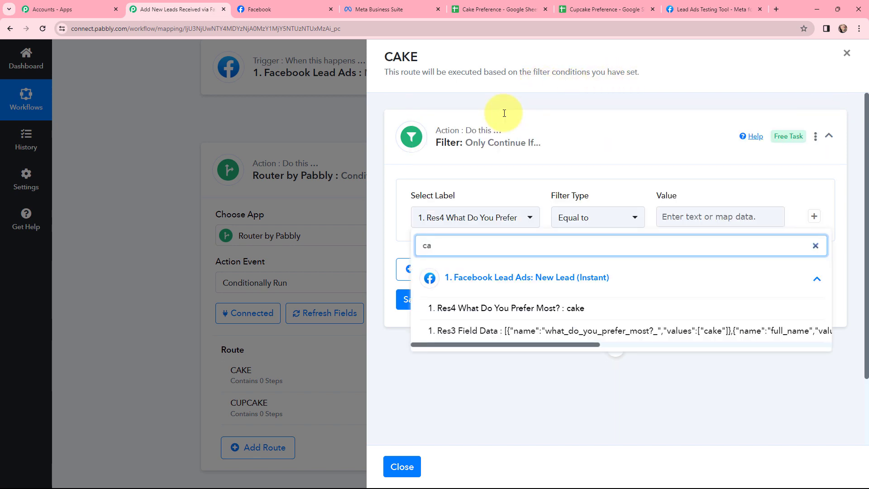
text(ke)
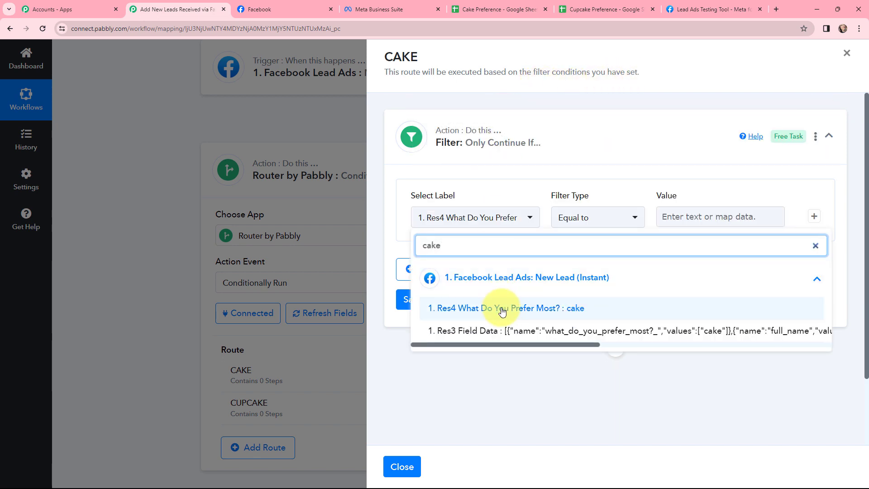
click(565, 312)
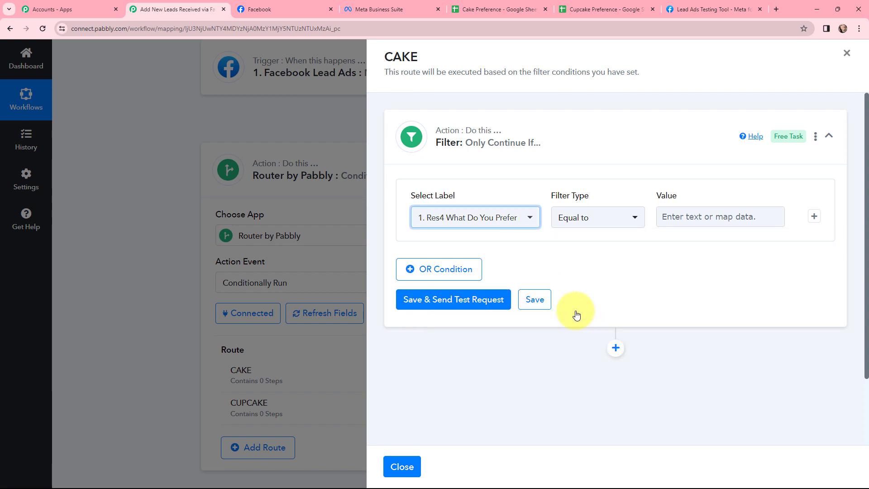
click(678, 215)
text(cake)
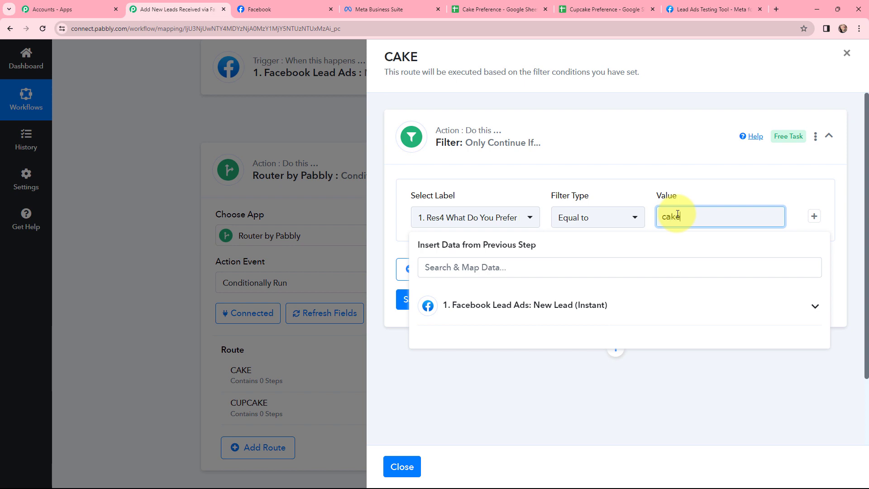
click(631, 240)
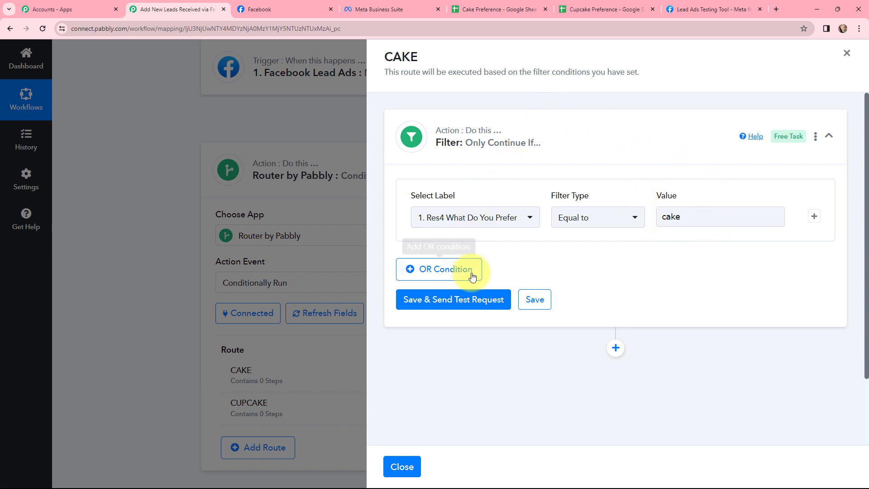
click(450, 301)
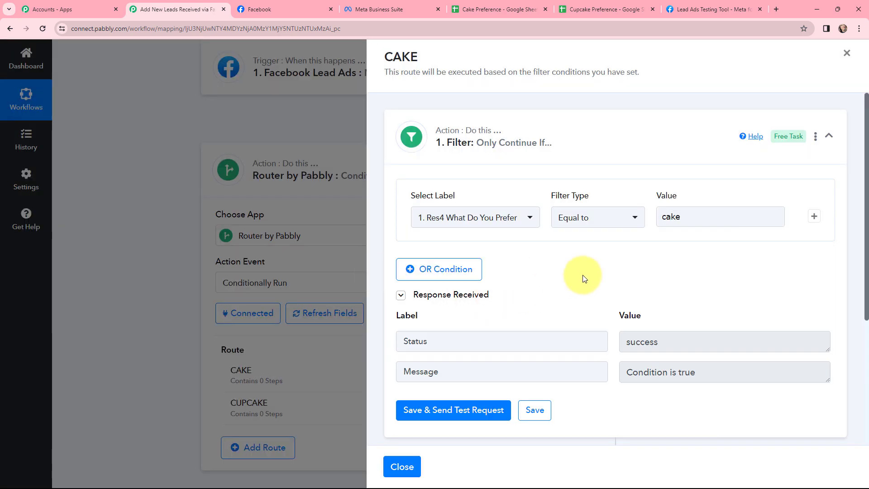
Add a Google Sheets action with the Add New Row event after the CAKE route's filter
scroll(617, 253, down, 1)
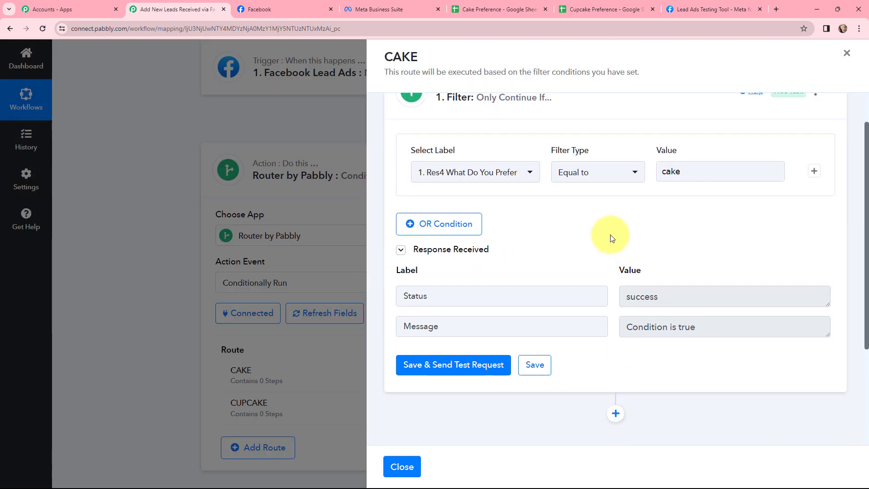
scroll(607, 227, down, 2)
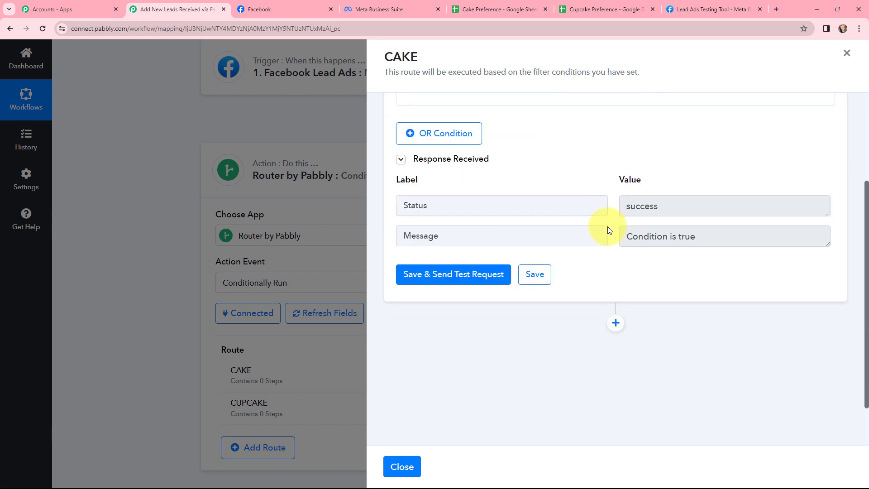
click(614, 322)
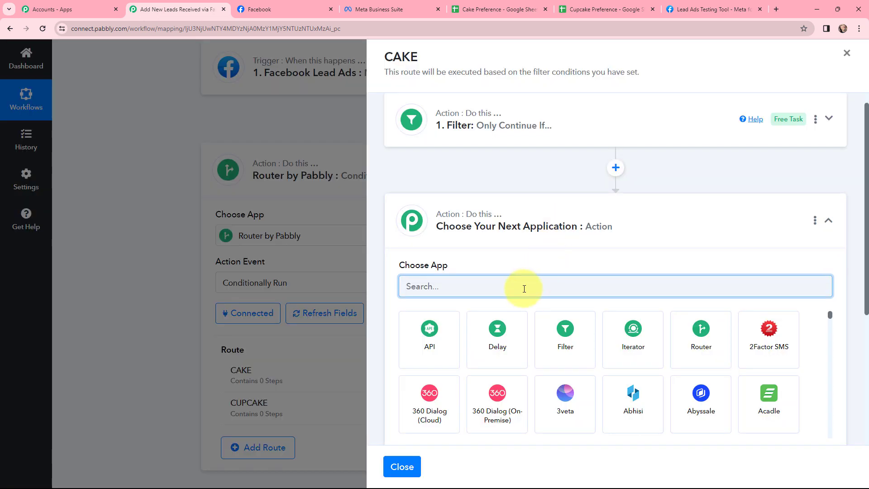
text(googl)
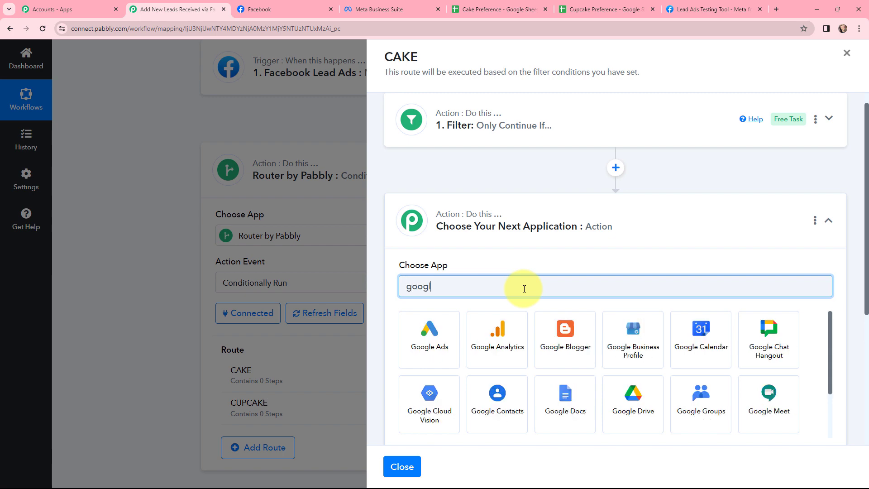
text(e sh)
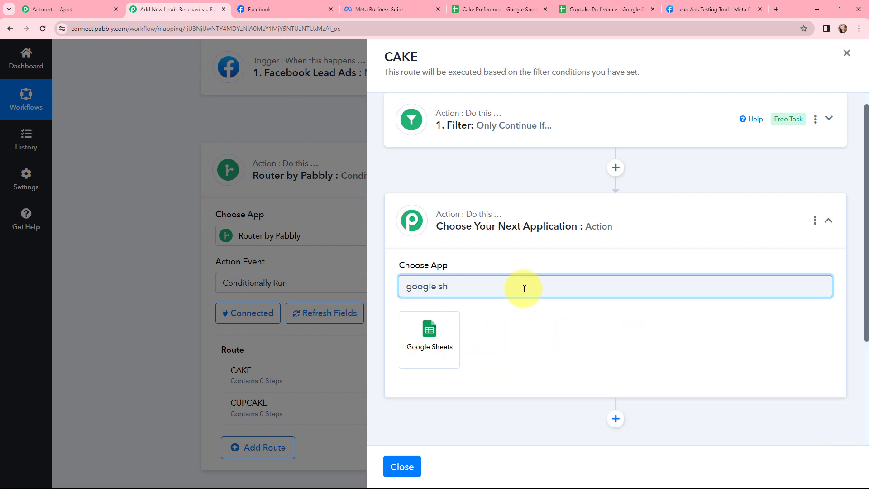
click(426, 326)
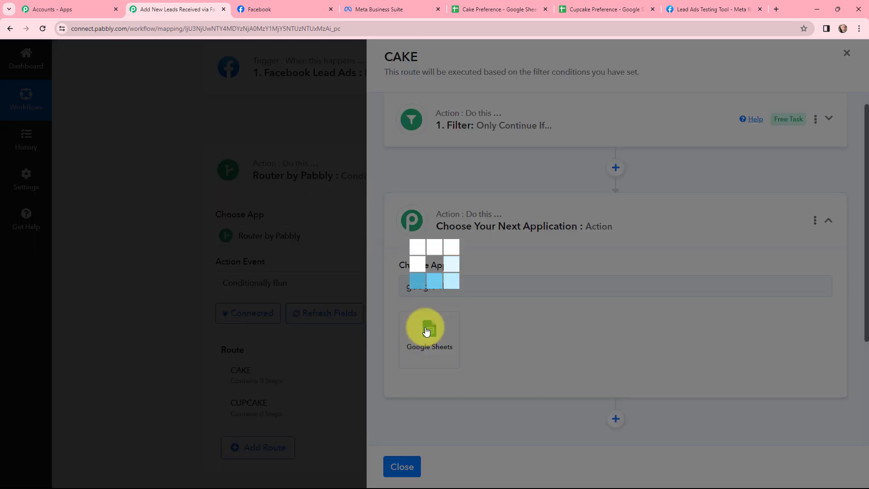
click(425, 329)
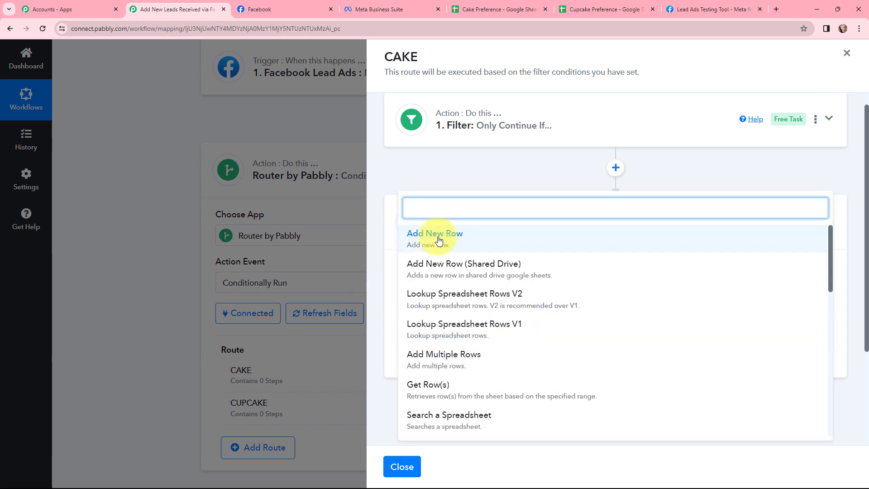
click(435, 233)
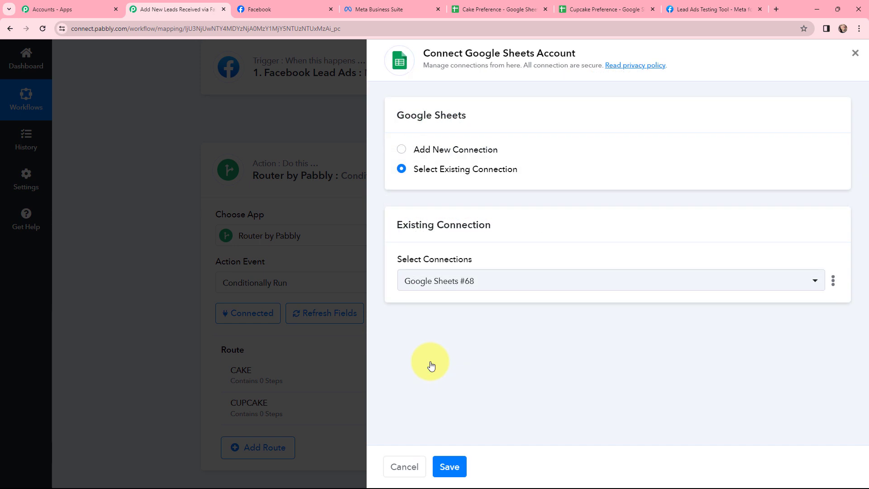
Connect Google Sheets through a new connection by signing in with Google and allowing Pabbly access
click(401, 150)
click(442, 277)
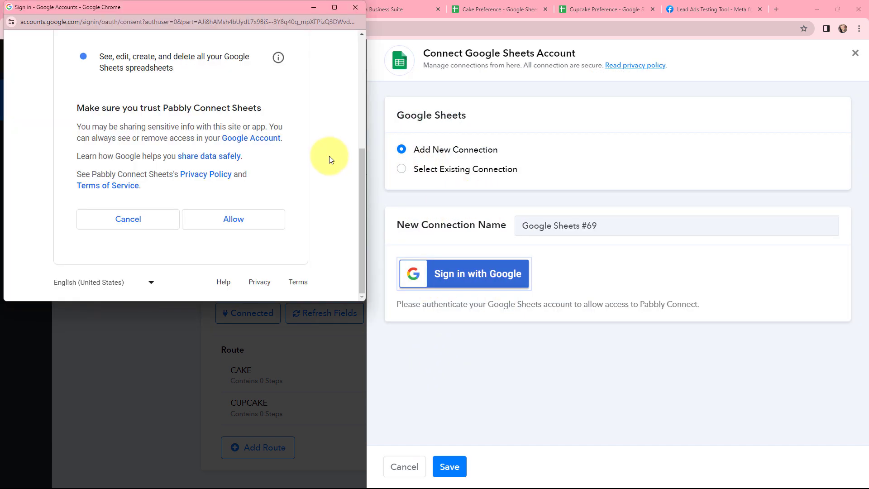
click(237, 220)
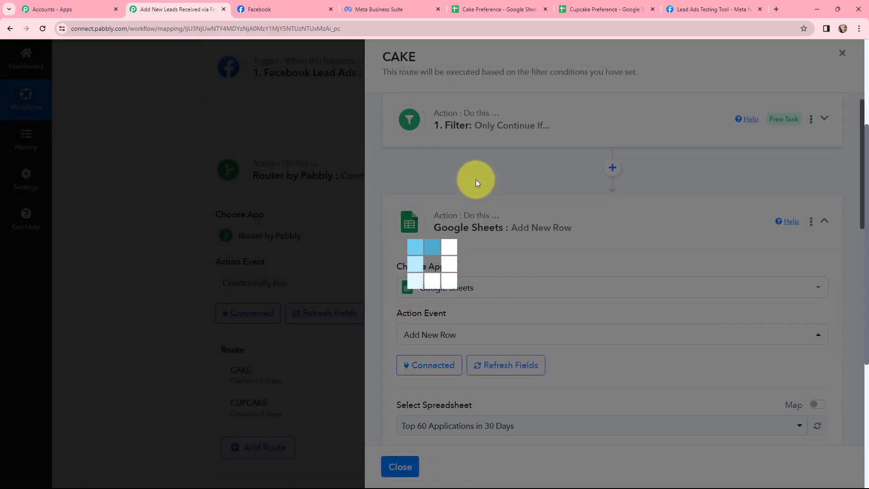
Check the column headers in the Cake Preference Google Sheet and select that spreadsheet for the CAKE route's new row action
scroll(476, 179, down, 1)
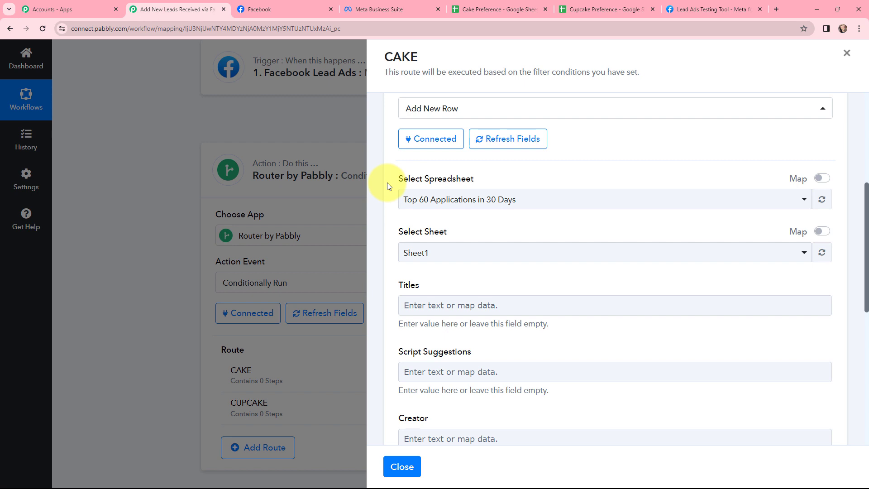
click(498, 9)
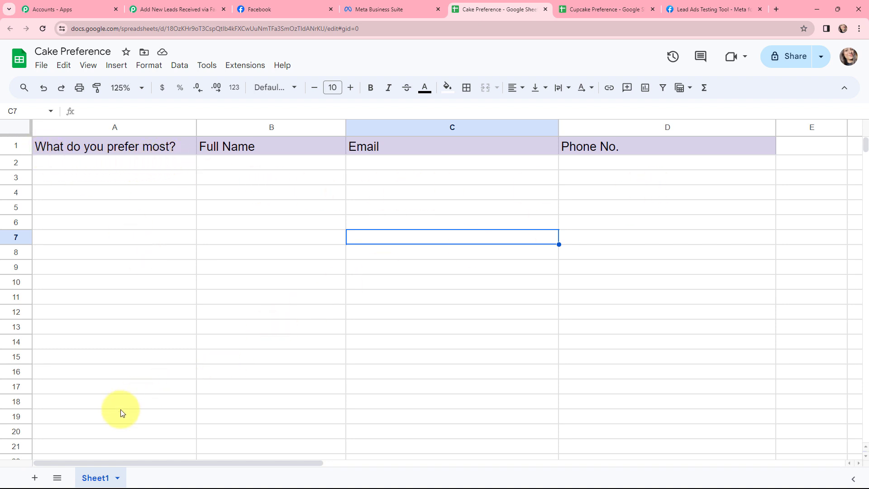
click(165, 8)
click(451, 202)
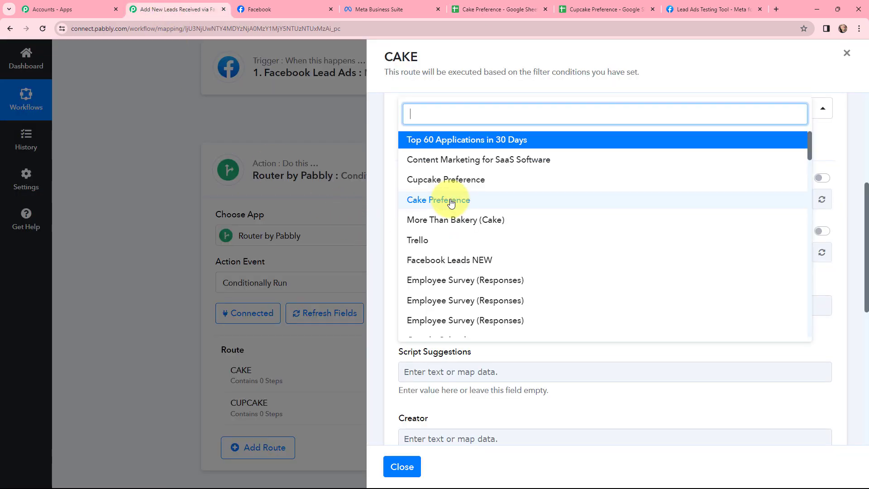
click(452, 205)
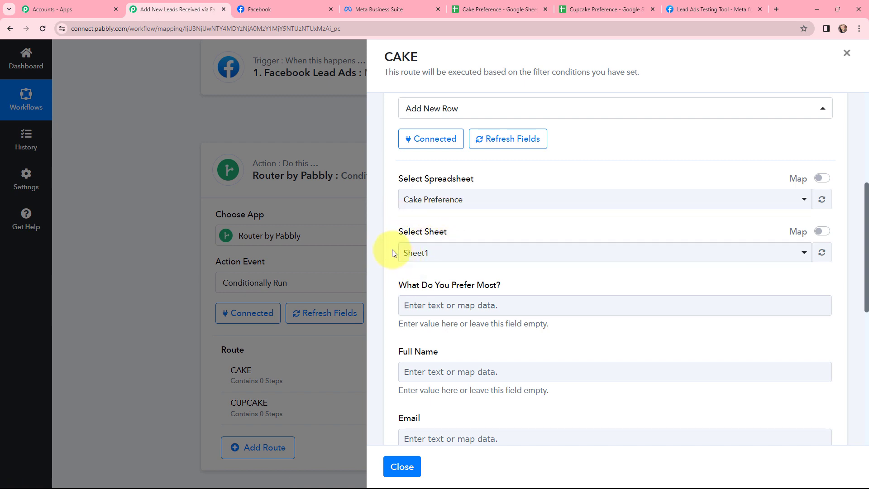
Map the Facebook lead's Res4 What Do You Prefer Most? response to the What Do You Prefer Most? field
scroll(393, 252, down, 2)
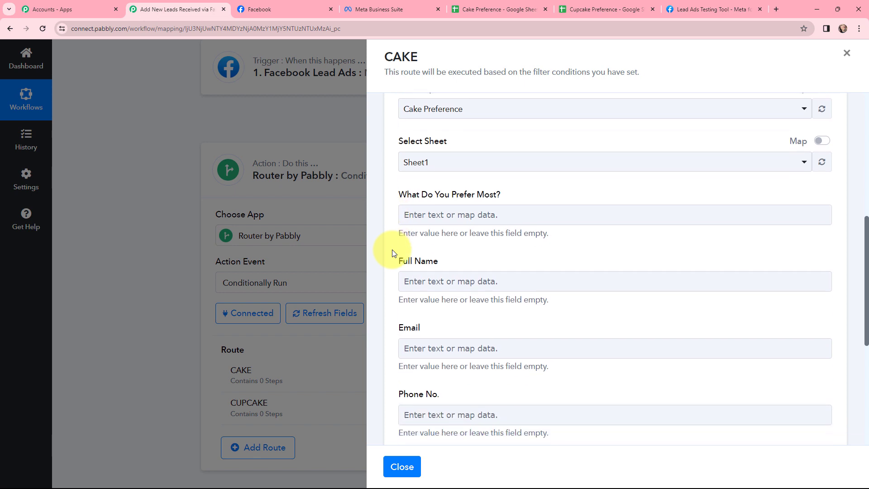
click(448, 209)
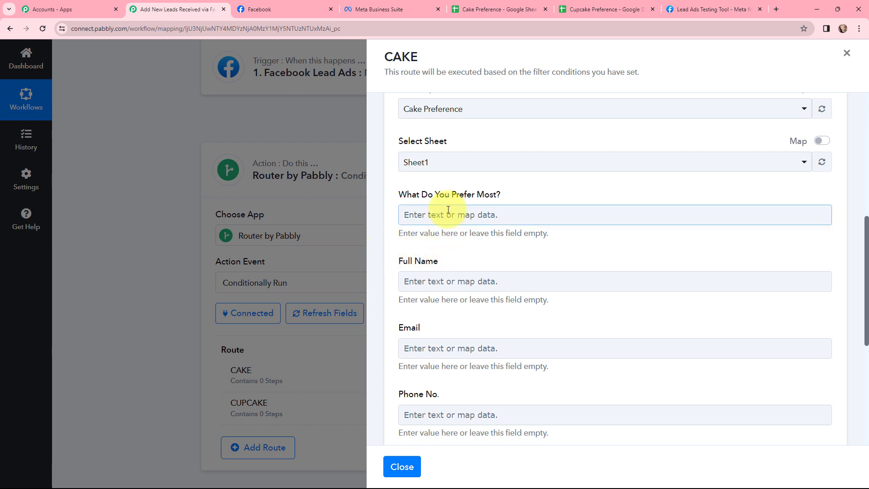
click(418, 218)
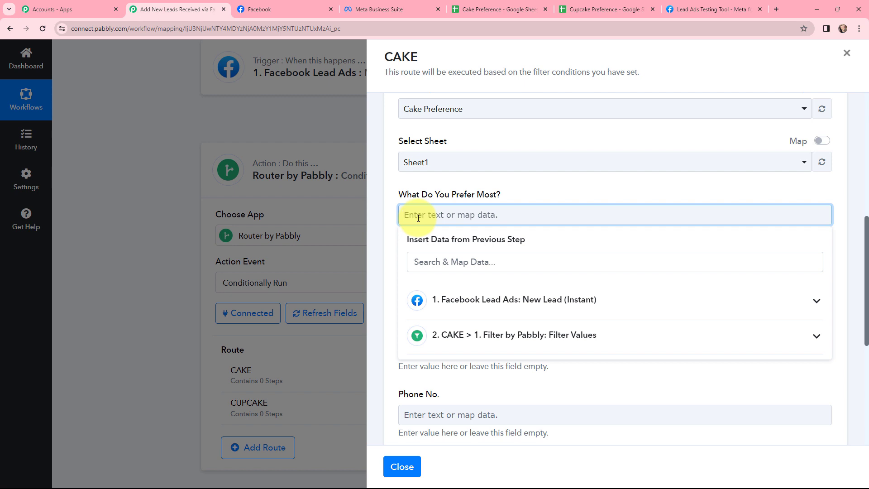
click(455, 302)
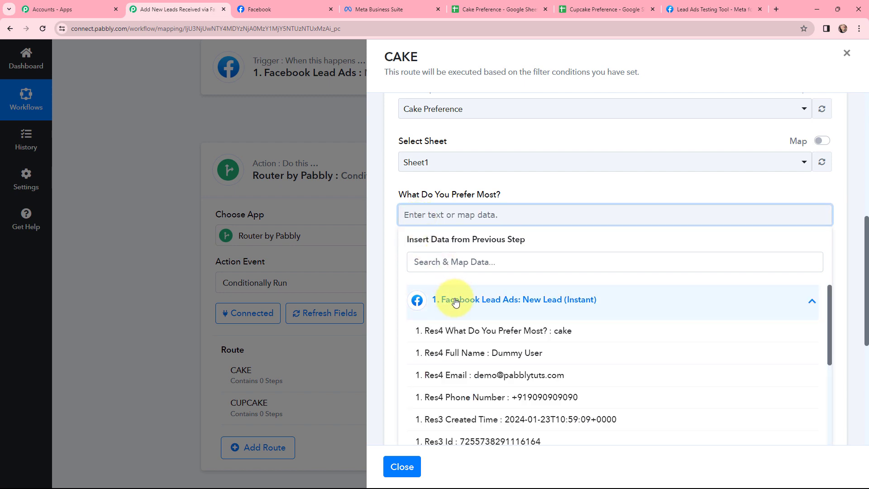
click(474, 331)
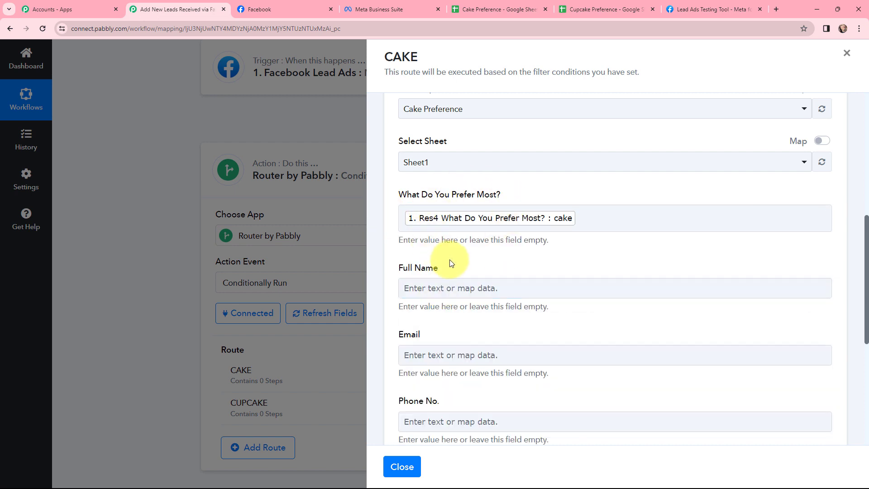
Map the Facebook lead's Res4 Full Name and Res4 Email responses to the Full Name and Email fields
click(436, 285)
click(452, 372)
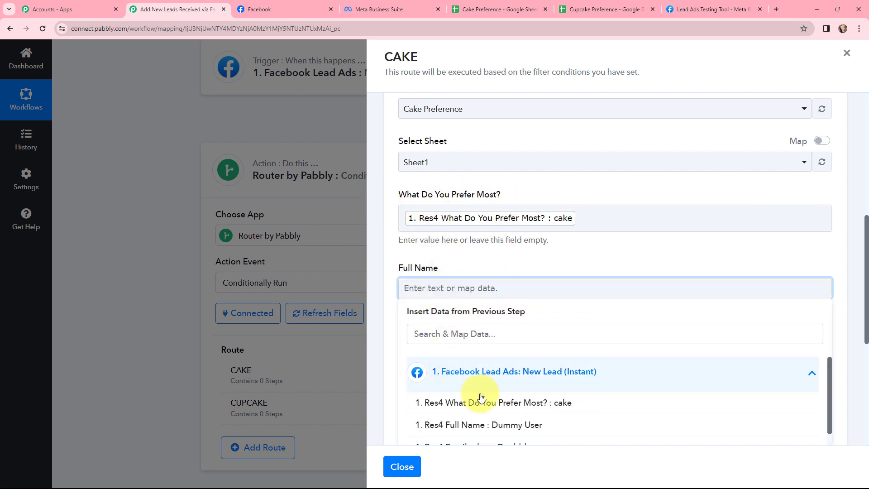
click(498, 424)
scroll(503, 263, down, 4)
click(474, 181)
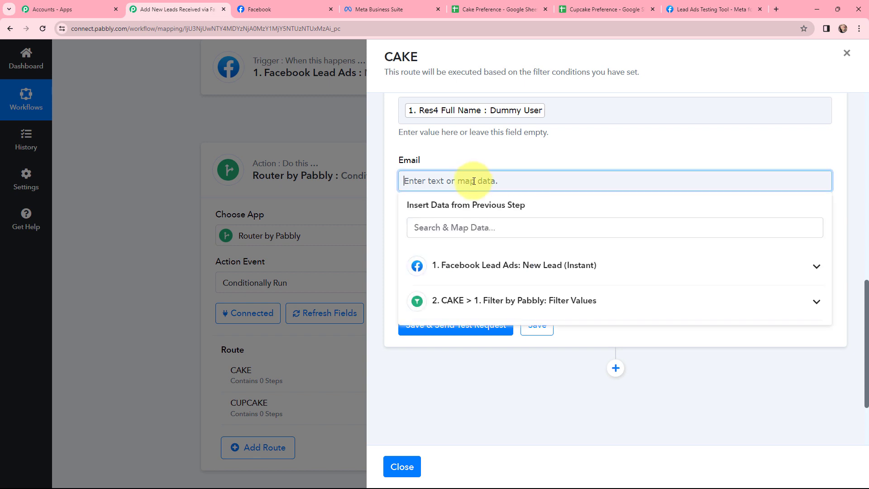
click(475, 263)
click(557, 341)
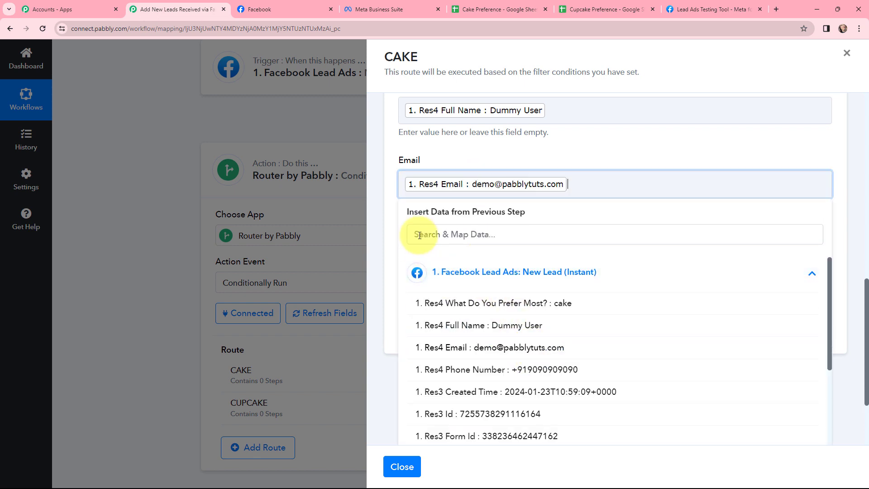
click(390, 226)
Map the Facebook lead's Res4 Phone Number response to the Phone No. field
click(430, 254)
click(475, 338)
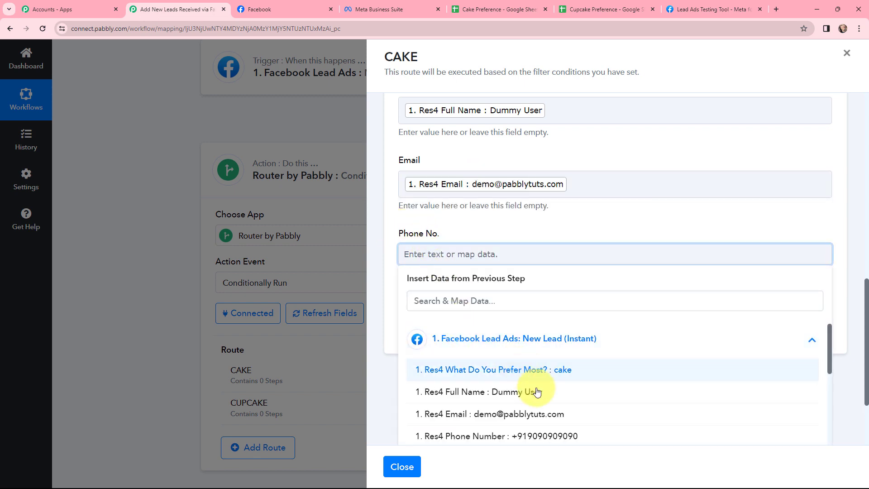
click(549, 436)
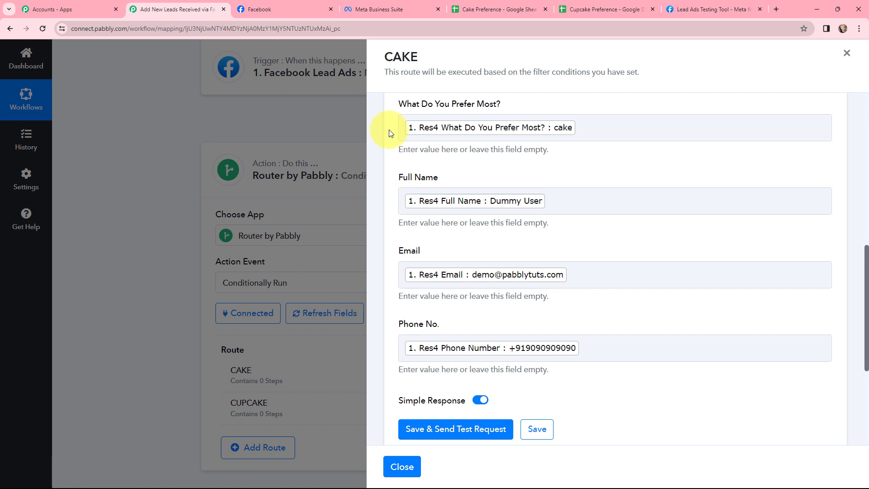
Save and test the CAKE route's Google Sheets action, and check the added row in the Cake Preference spreadsheet
scroll(390, 133, down, 2)
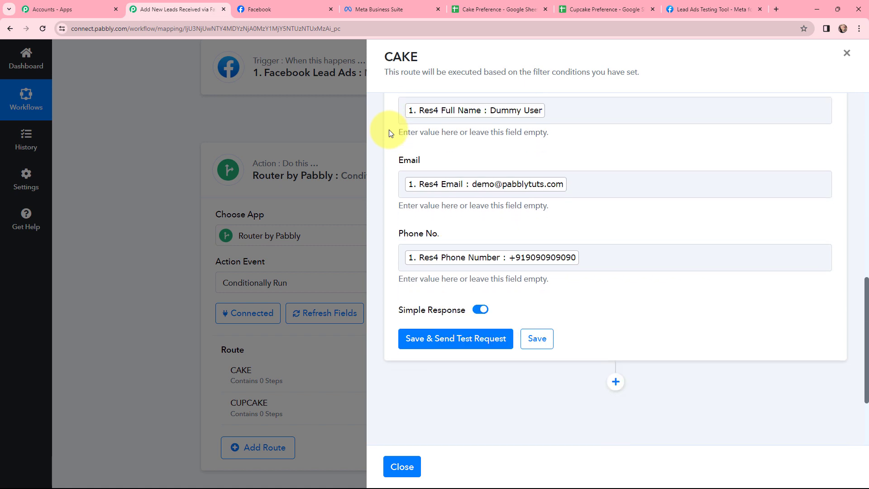
click(455, 342)
scroll(555, 279, down, 2)
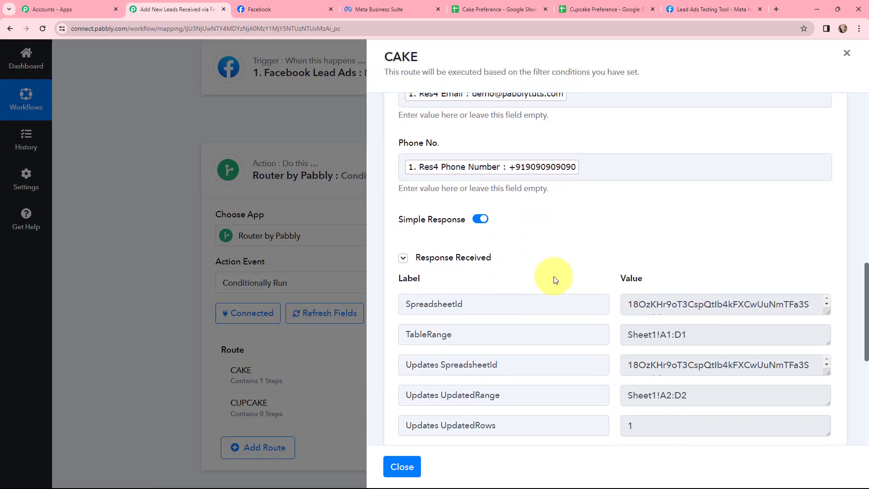
scroll(556, 280, down, 2)
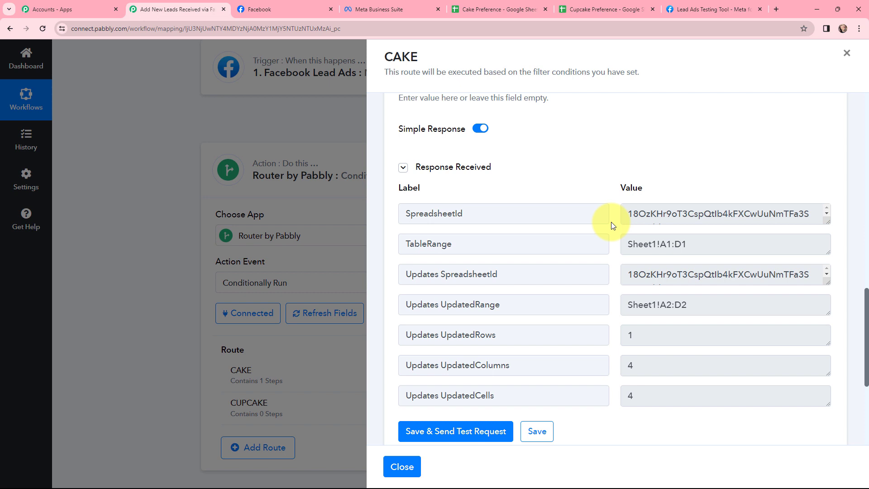
key(ctrl+5)
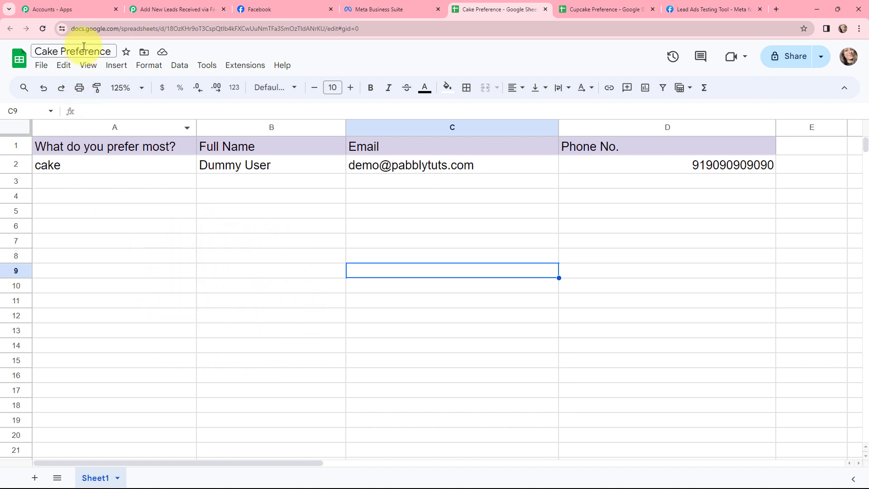
click(179, 6)
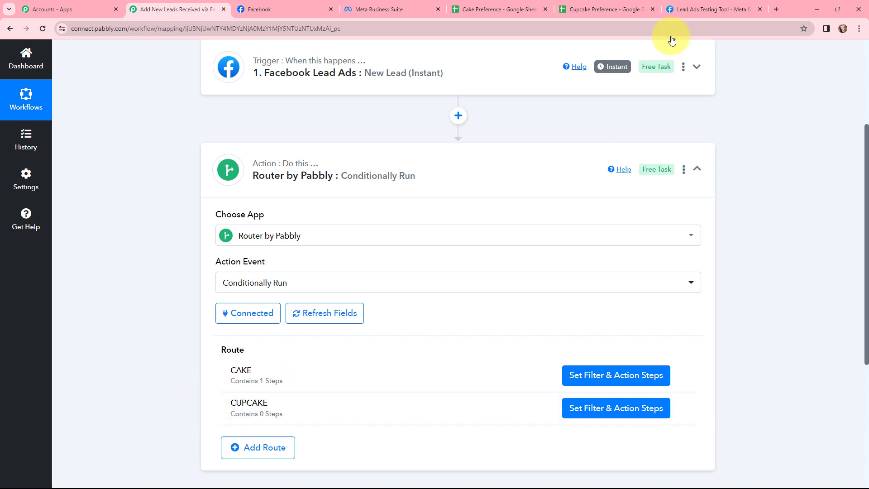
Reopen the Facebook Lead Ads trigger and recapture its webhook response, agreeing to the recapture
click(621, 3)
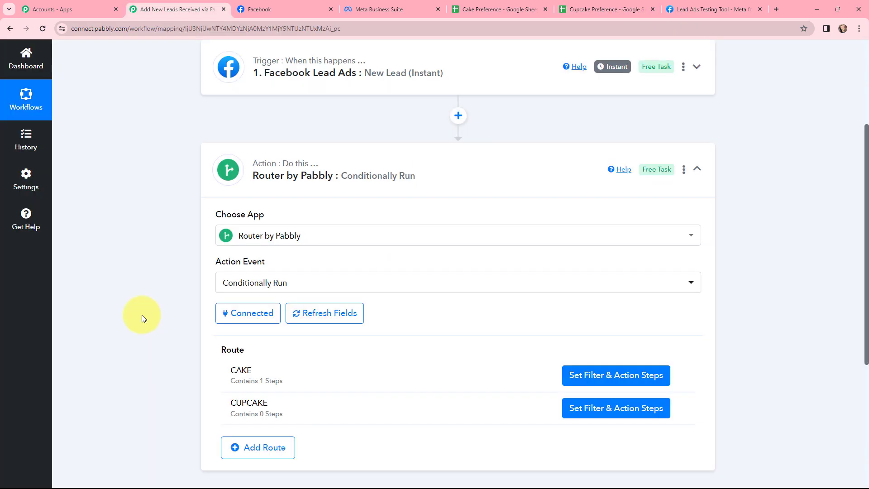
click(261, 56)
scroll(392, 286, up, 4)
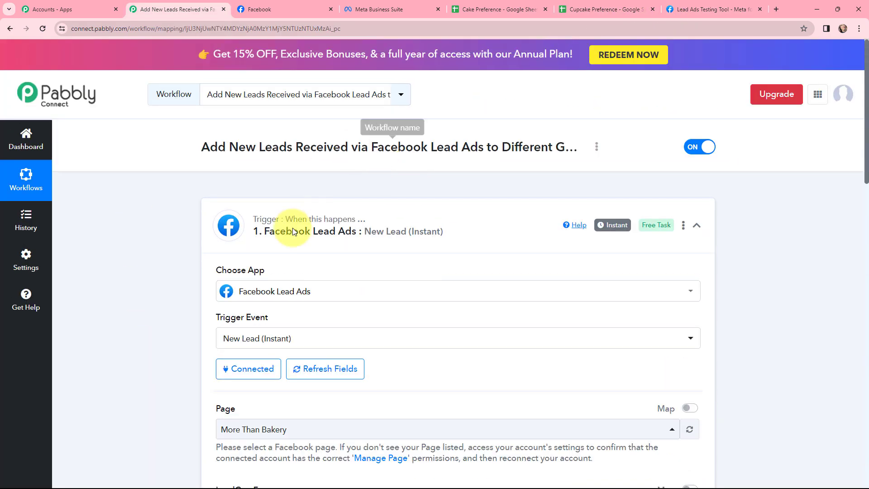
scroll(287, 229, down, 9)
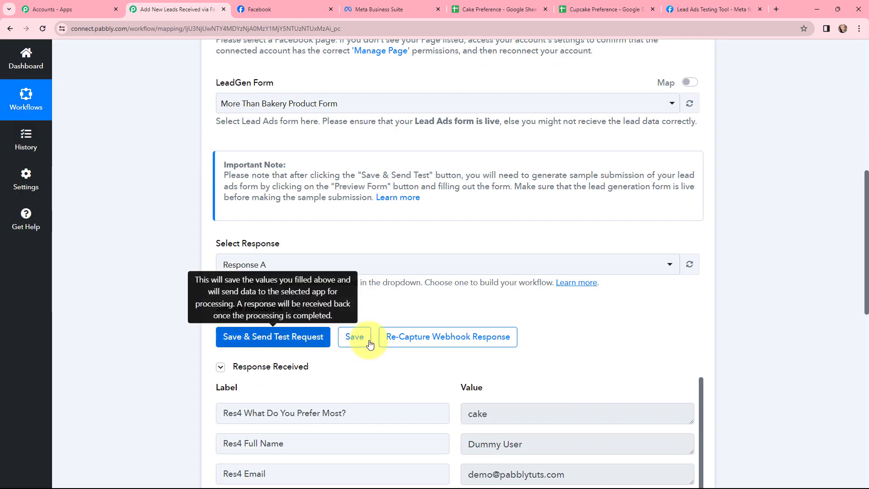
click(404, 337)
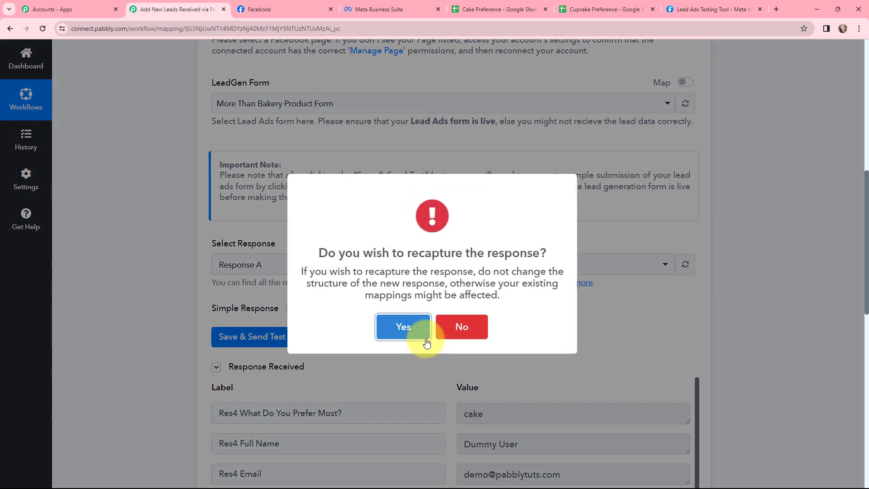
click(404, 326)
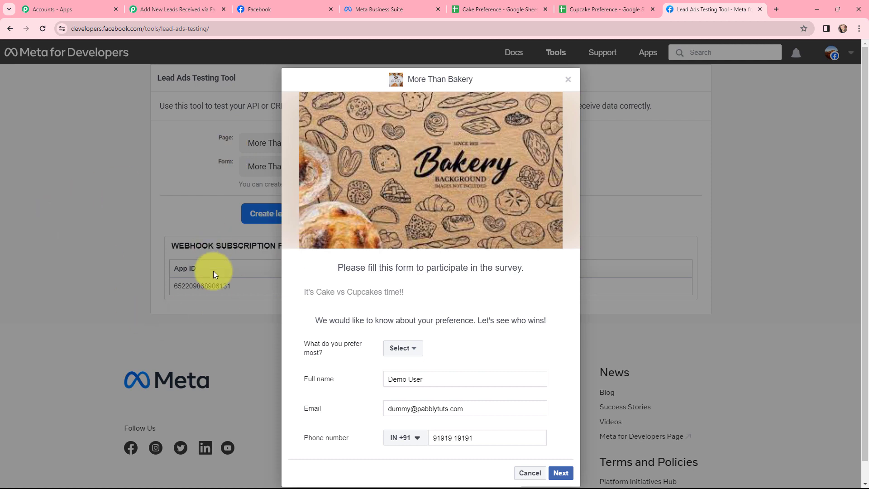
Submit a test lead with Cupcake as the preference through the More Than Bakery form in Meta's Lead Ads Testing Tool, and close the form
click(403, 348)
click(405, 379)
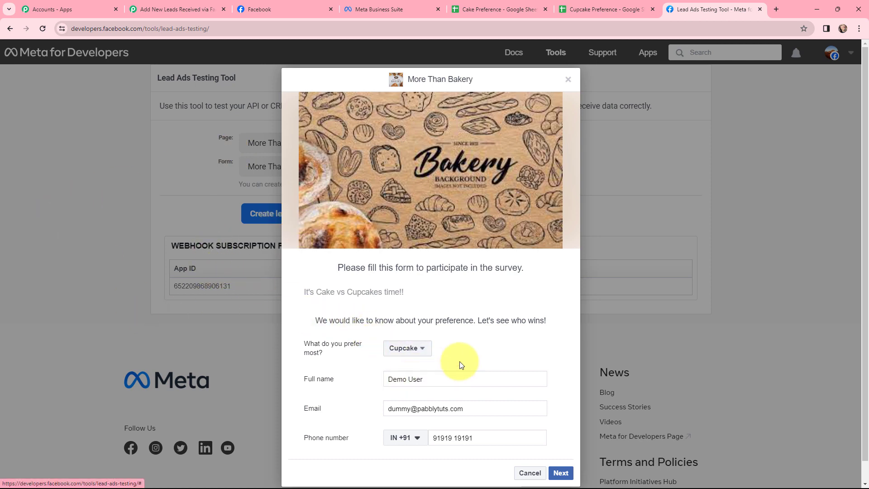
click(561, 473)
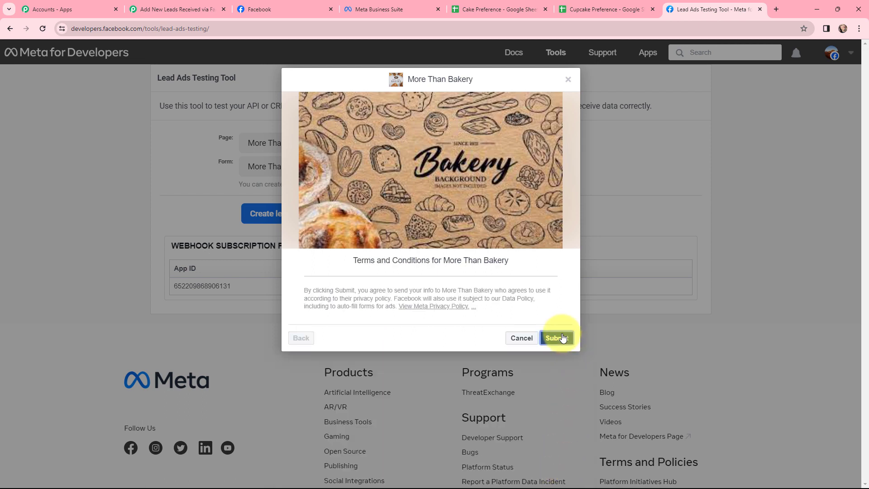
click(563, 338)
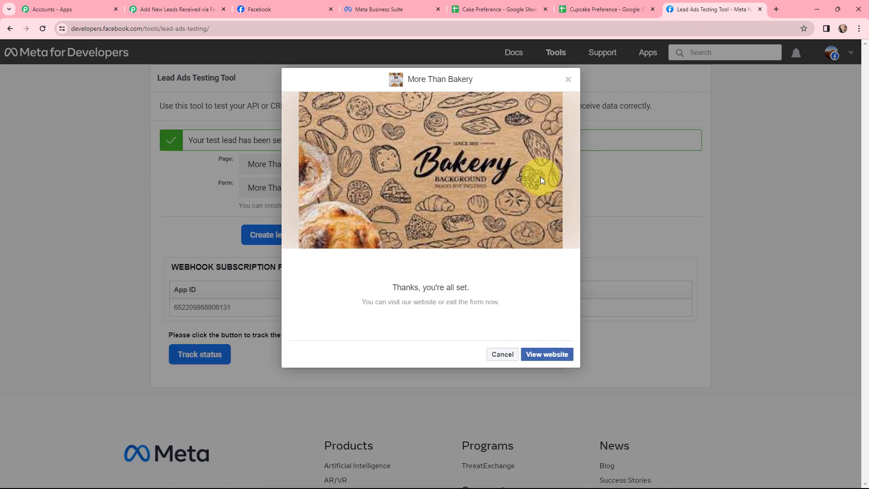
click(568, 79)
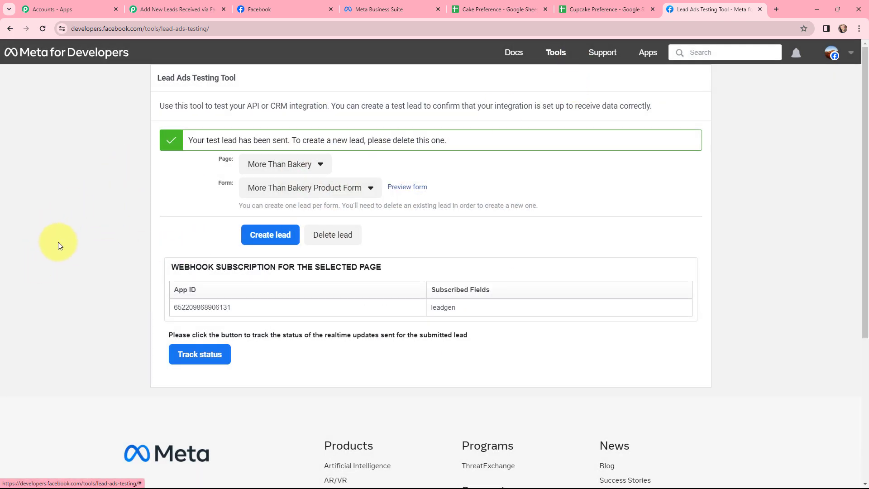
Examine the preference, name, email, phone number and creation time in the trigger's recaptured response in Pabbly Connect, and collapse the trigger
click(163, 9)
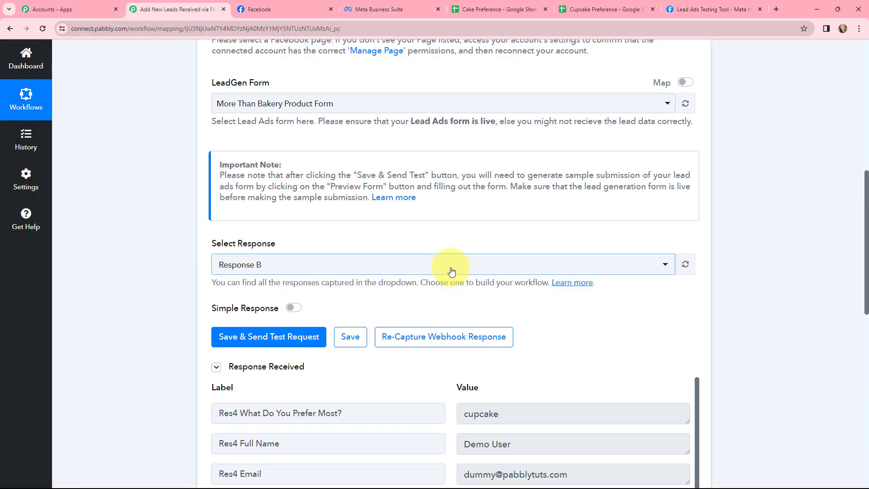
scroll(453, 274, down, 3)
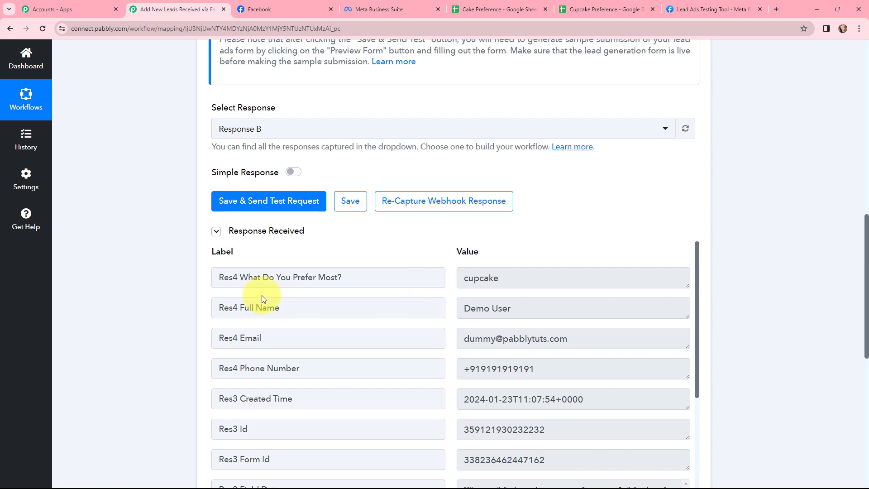
click(505, 280)
drag(505, 281, 442, 293)
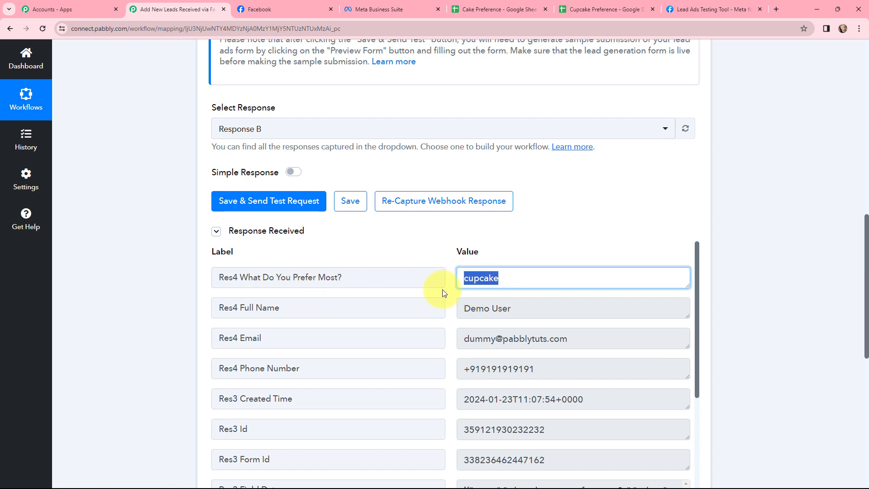
click(444, 292)
drag(520, 307, 439, 323)
drag(576, 338, 450, 351)
drag(539, 369, 426, 389)
click(425, 389)
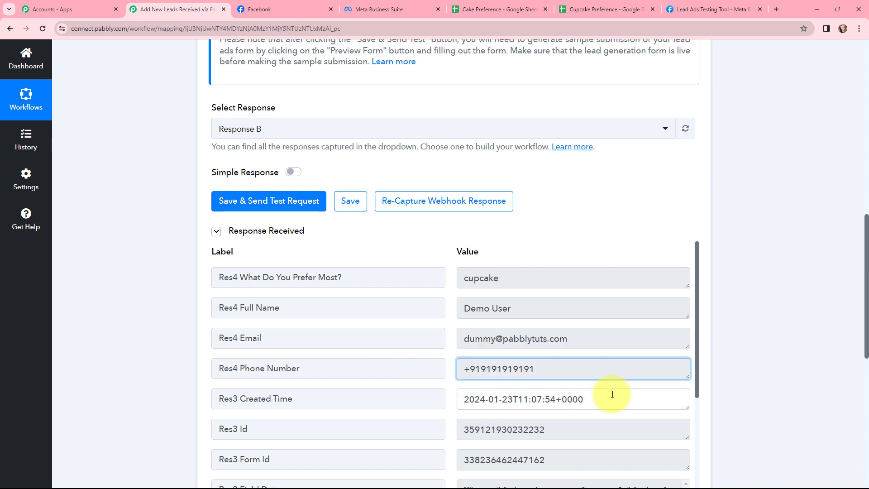
drag(610, 397, 672, 305)
click(704, 331)
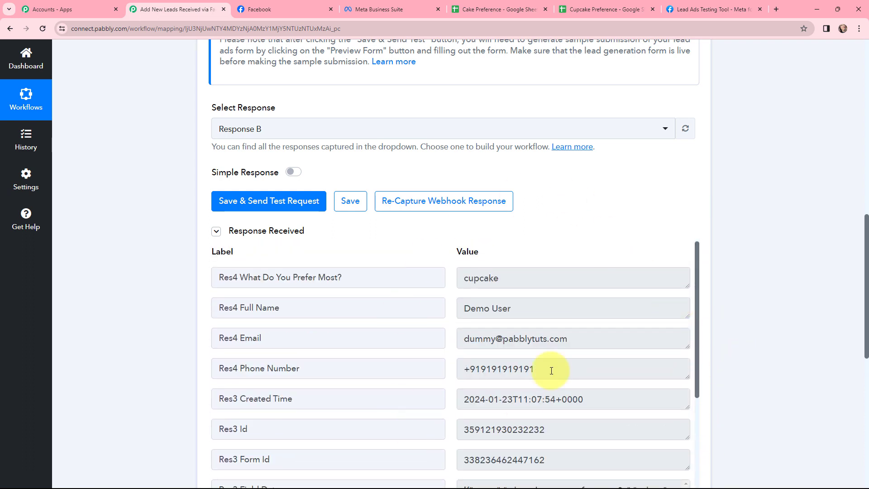
scroll(438, 231, up, 10)
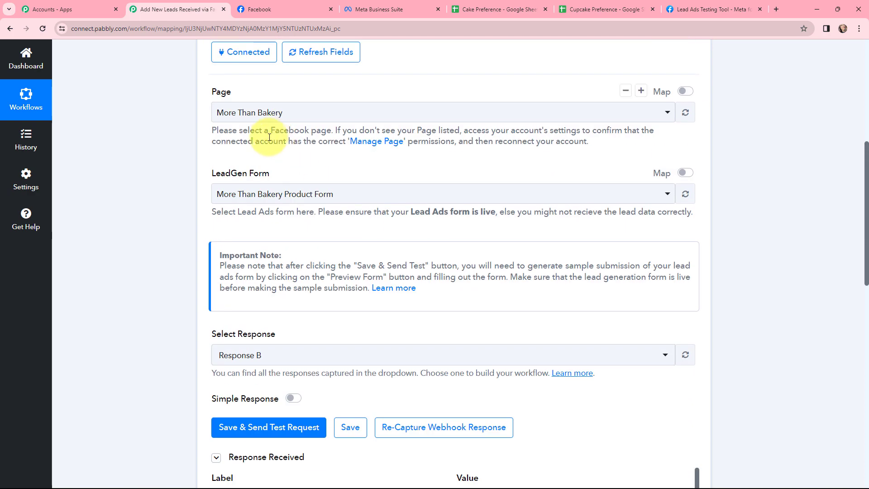
click(224, 132)
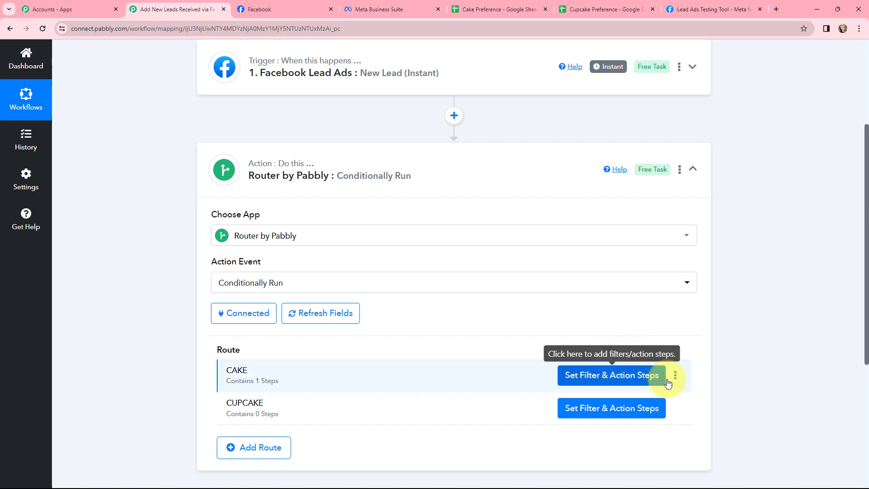
Set the CUPCAKE route's filter to Res4 What Do You Prefer Most? Equal to cupcake, and save and test it
click(621, 413)
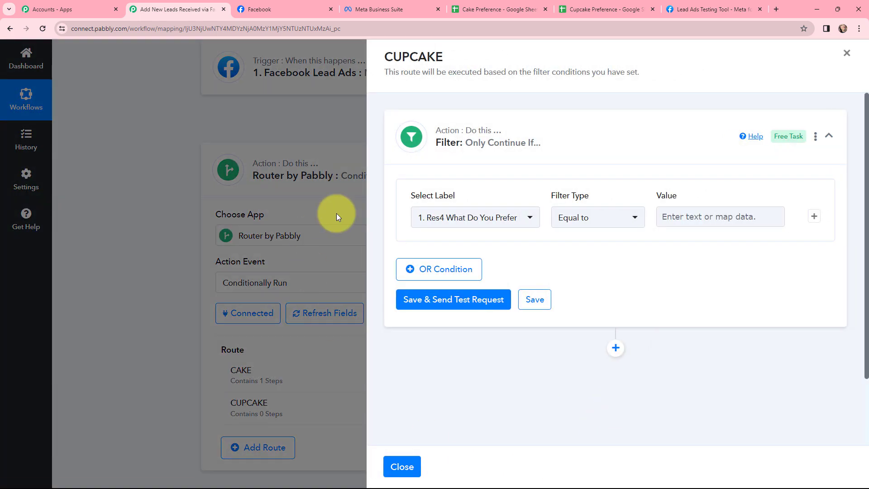
click(500, 210)
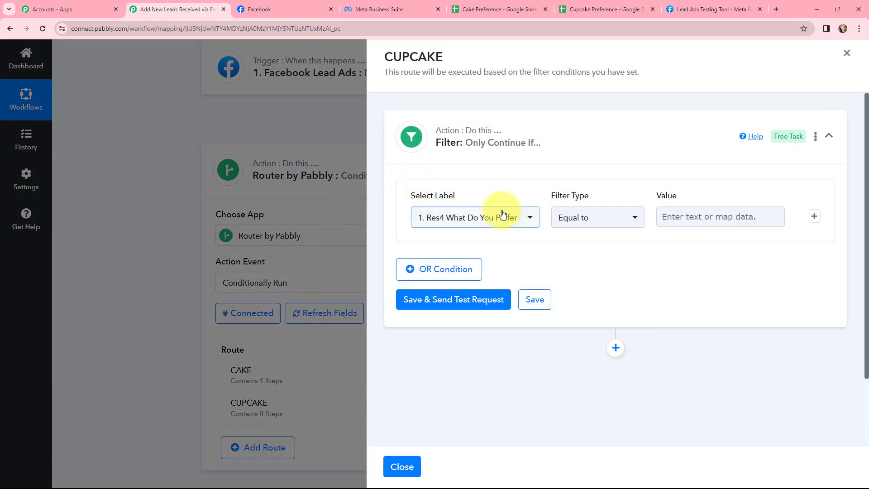
click(517, 278)
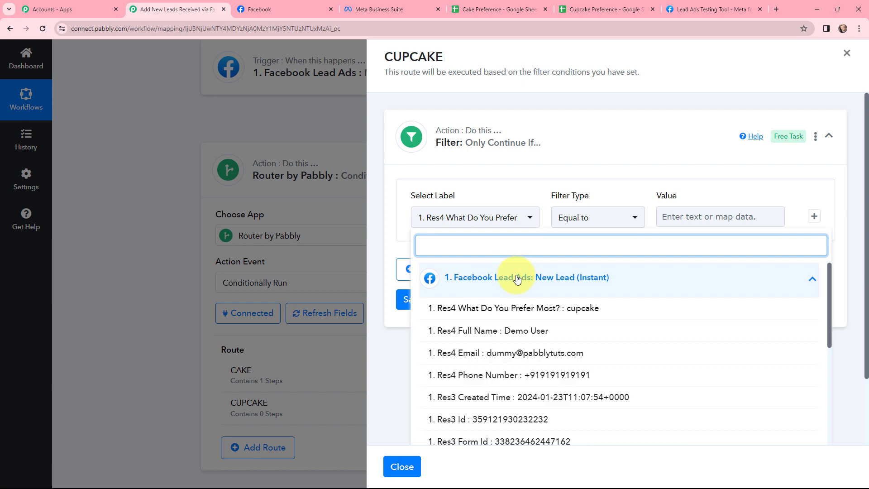
click(587, 308)
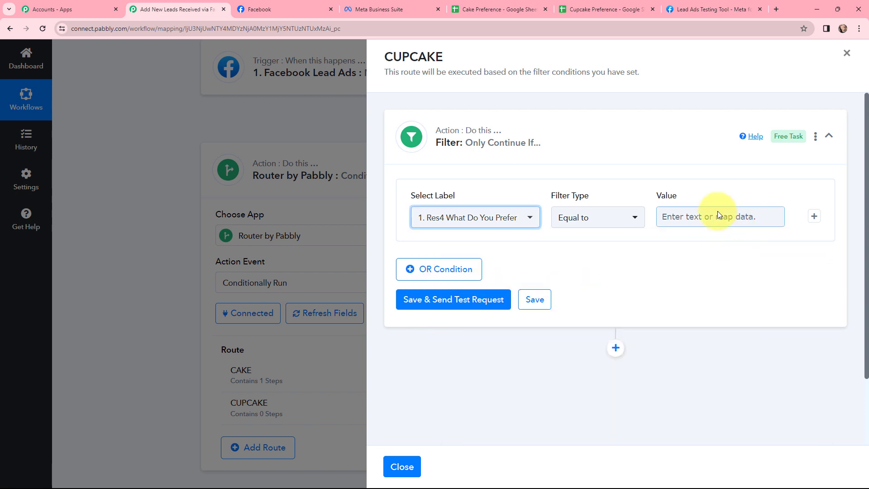
click(710, 212)
text(cup)
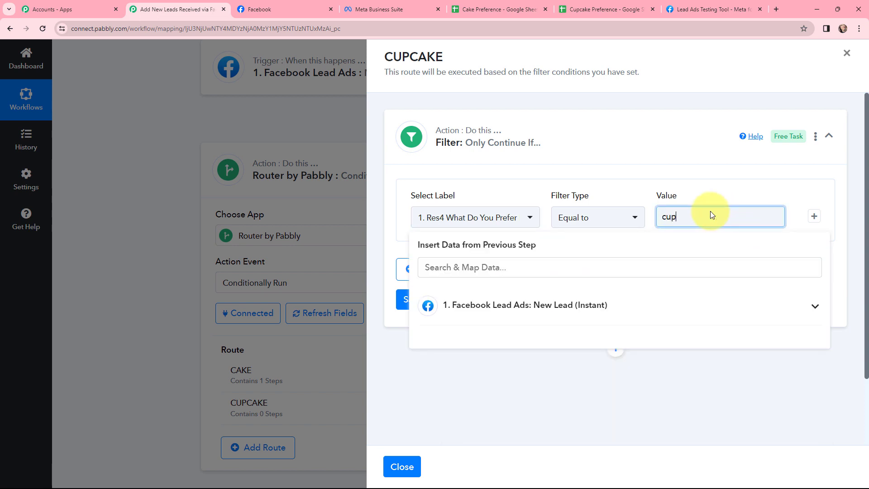
text(cake)
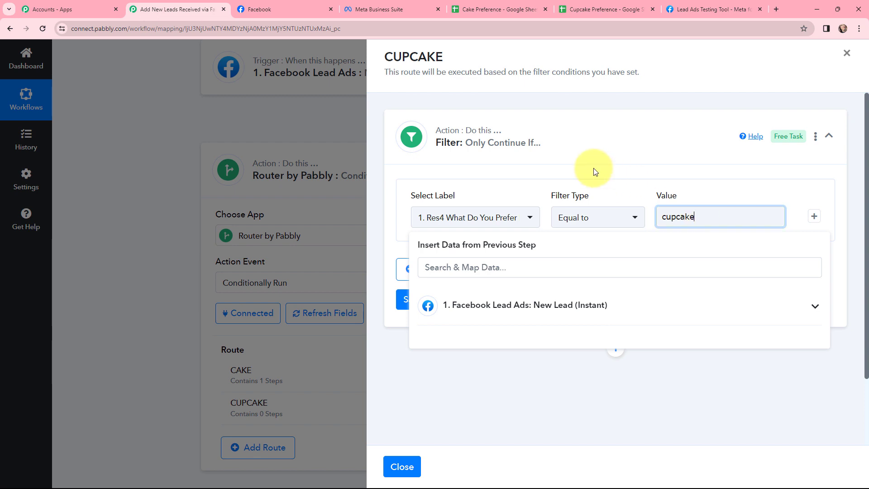
click(561, 176)
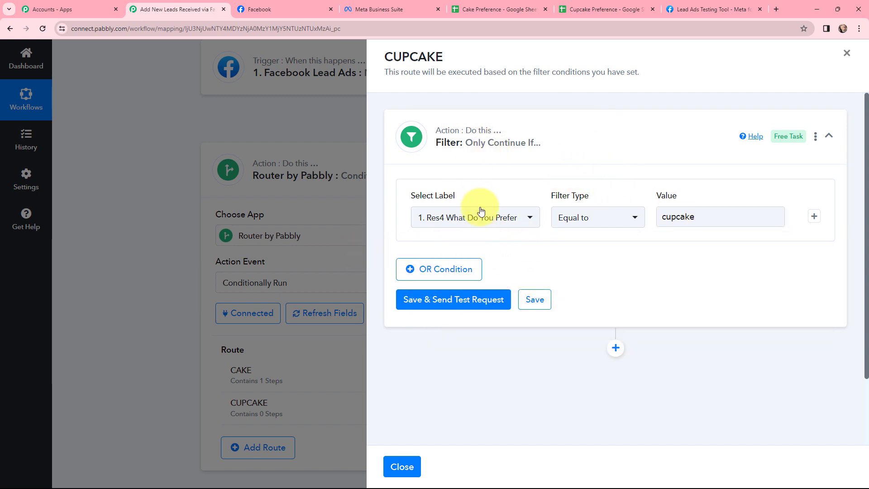
click(690, 218)
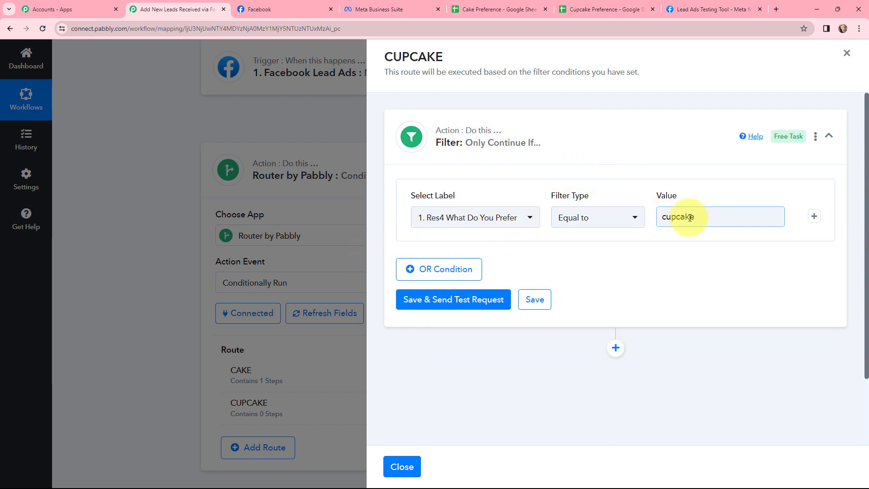
click(453, 301)
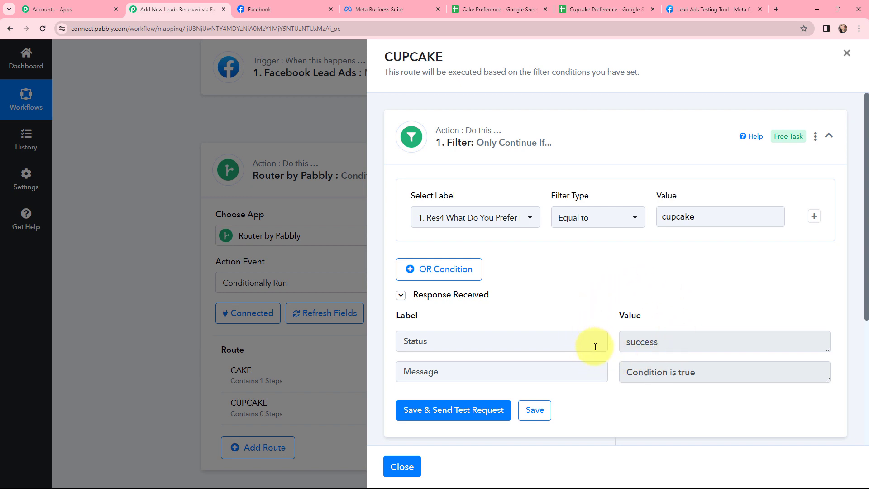
Add a Google Sheets action with the Add New Row event after the filter in the CUPCAKE route
scroll(595, 369, down, 5)
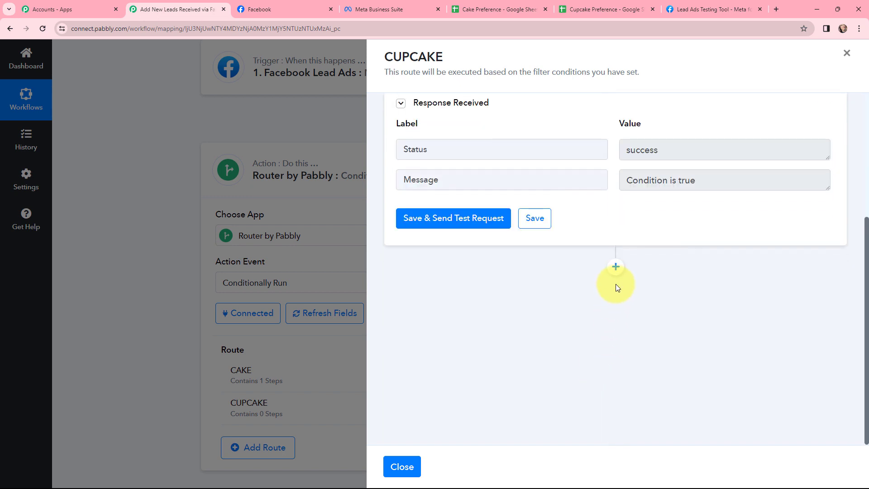
click(617, 271)
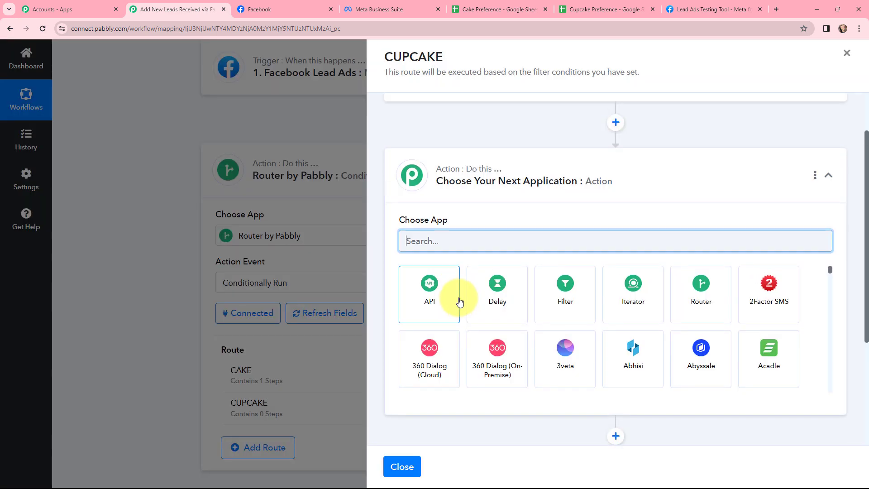
text(g)
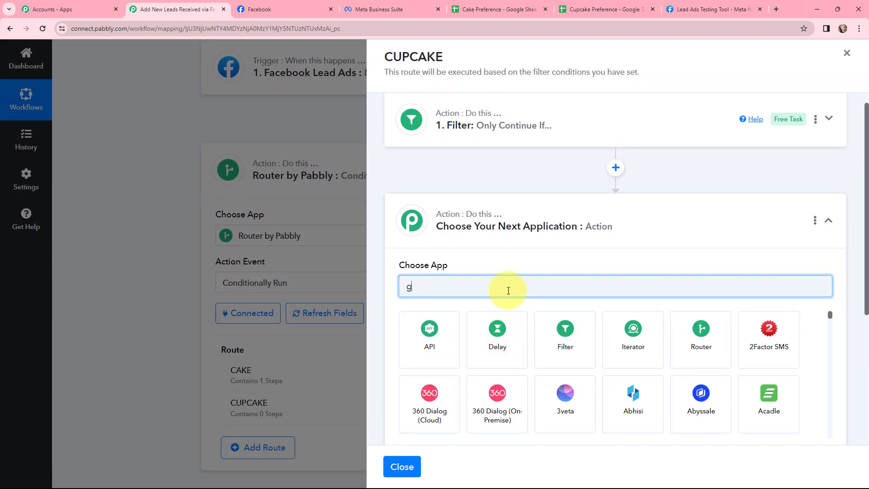
text(oogle sheet)
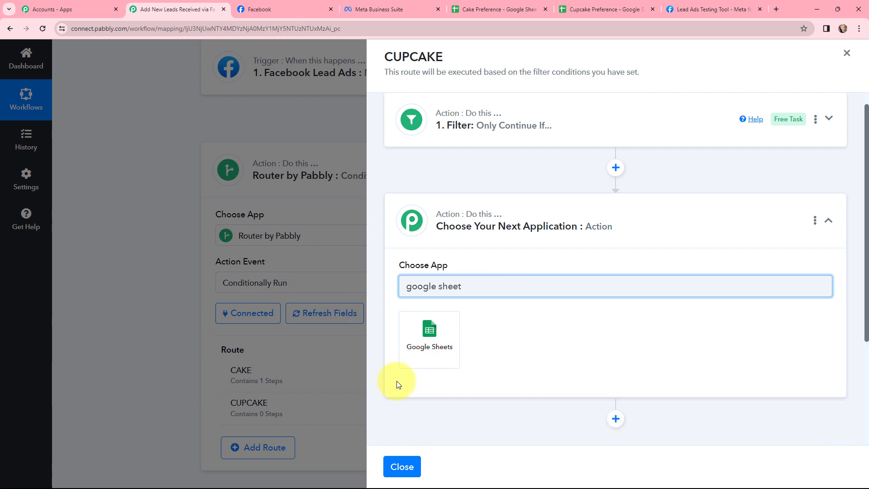
click(417, 348)
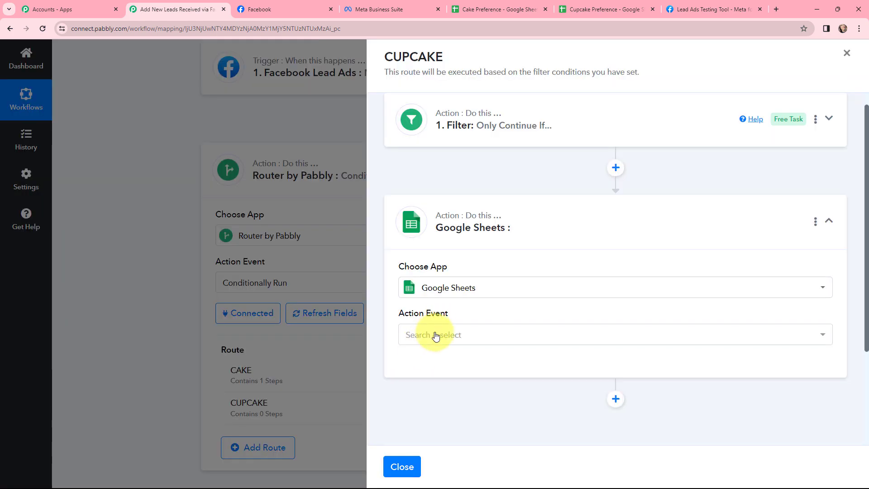
click(434, 333)
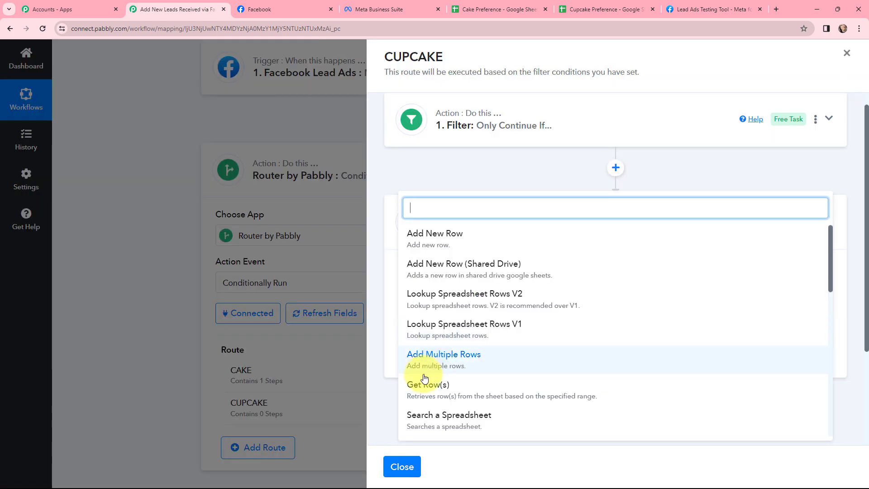
click(437, 235)
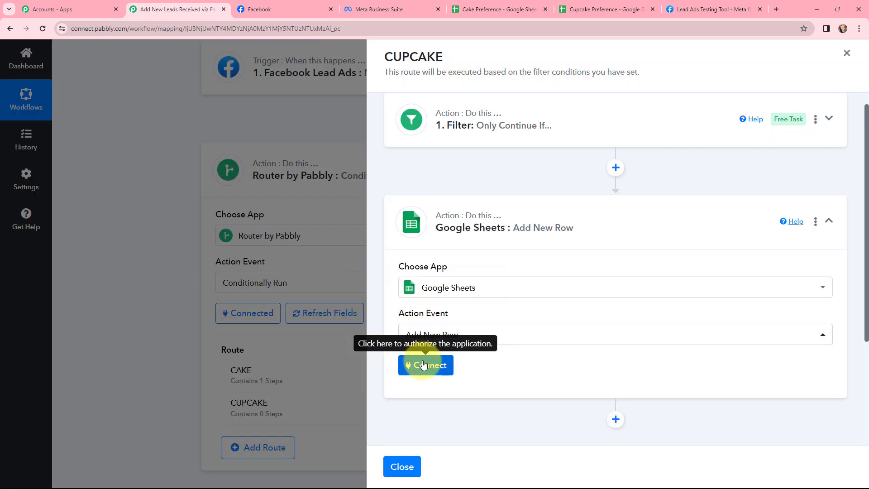
Connect the CUPCAKE route's Google Sheets action through the existing Google Sheets #69 connection and save it
click(423, 364)
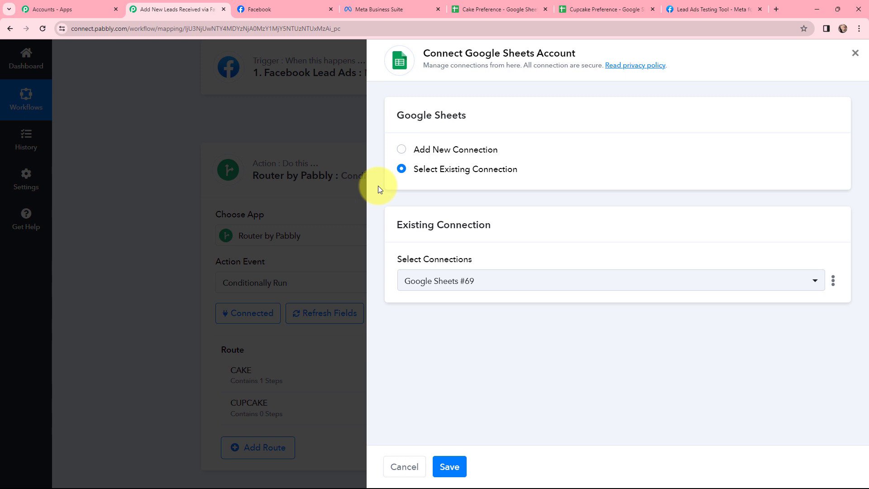
click(449, 467)
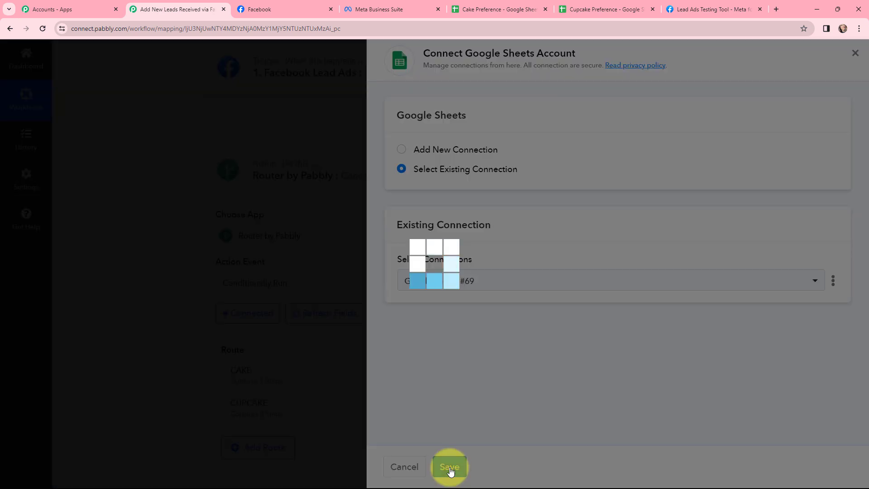
scroll(498, 253, down, 2)
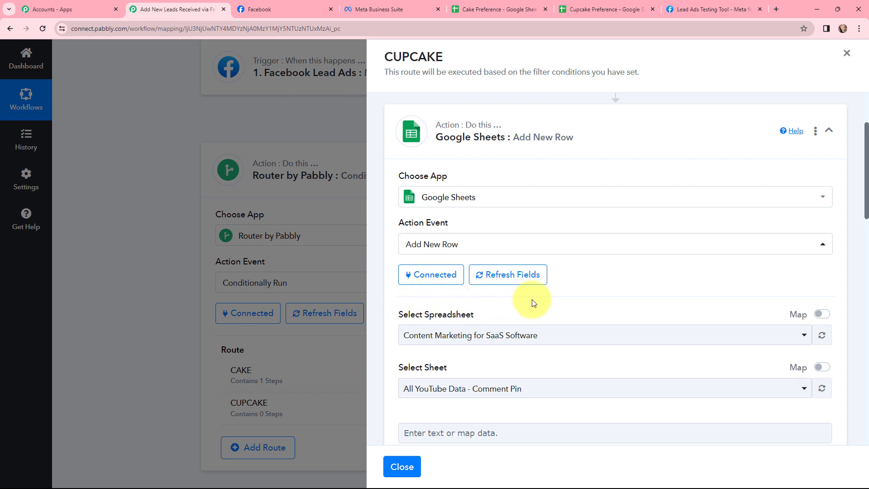
Check the column headings in the Cupcake Preference spreadsheet, and select that spreadsheet for the CUPCAKE route's new row in Pabbly Connect
click(588, 9)
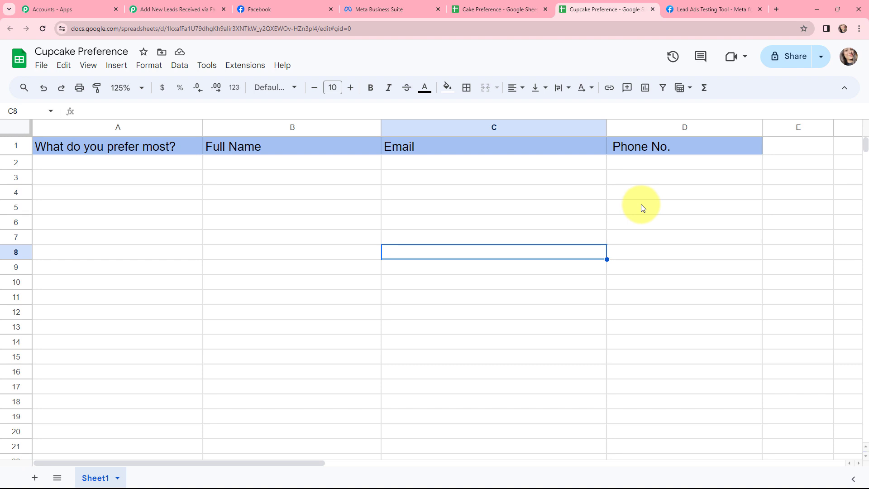
click(167, 3)
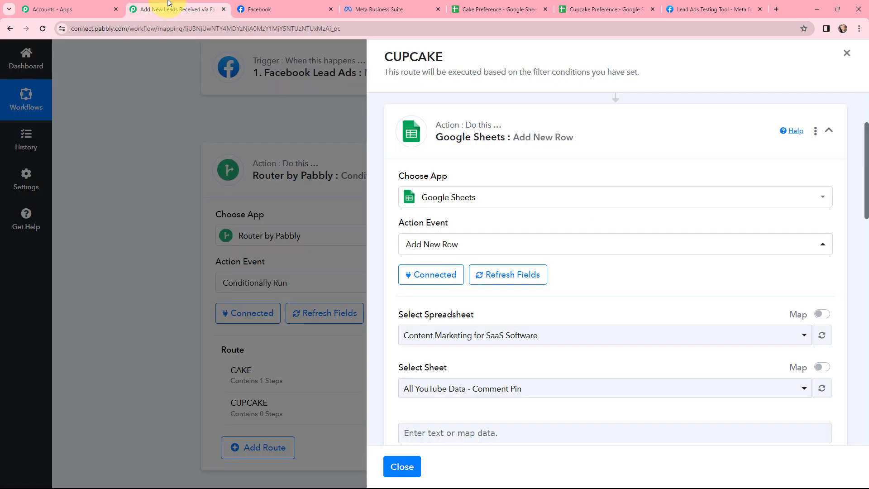
click(452, 337)
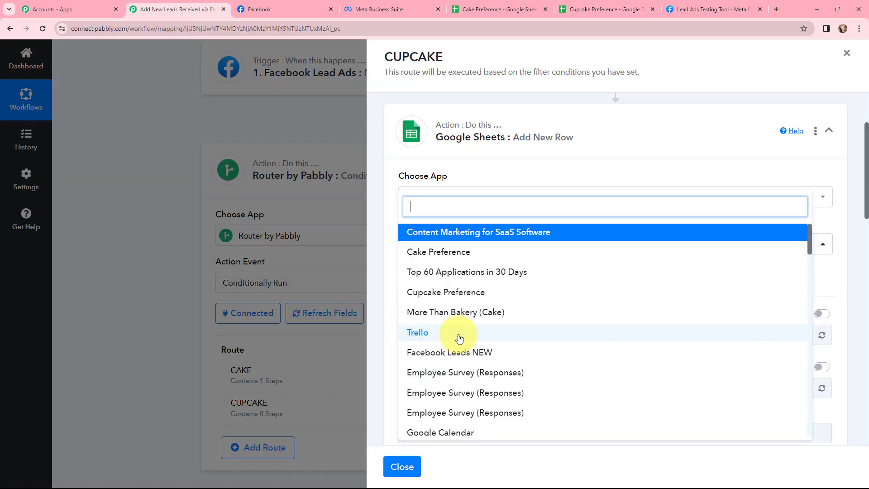
click(458, 295)
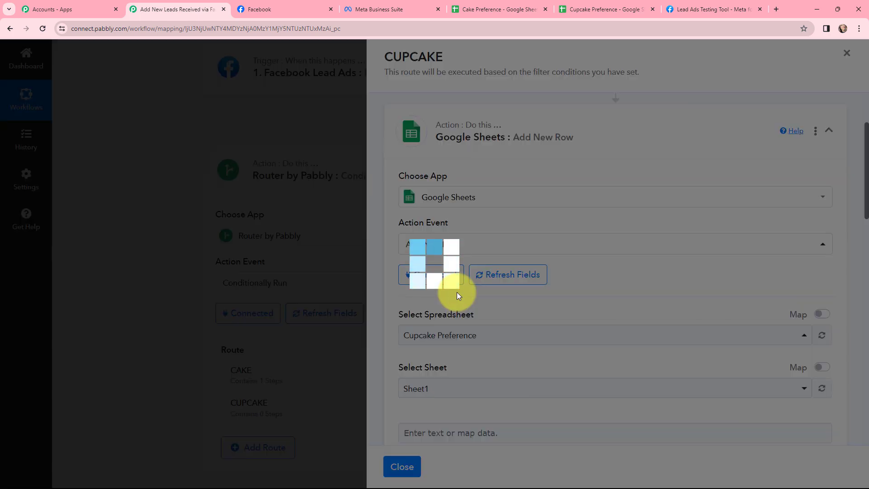
Map the What Do You Prefer Most? and Full Name columns to the matching Res4 fields from the Facebook Lead Ads trigger
scroll(459, 296, down, 2)
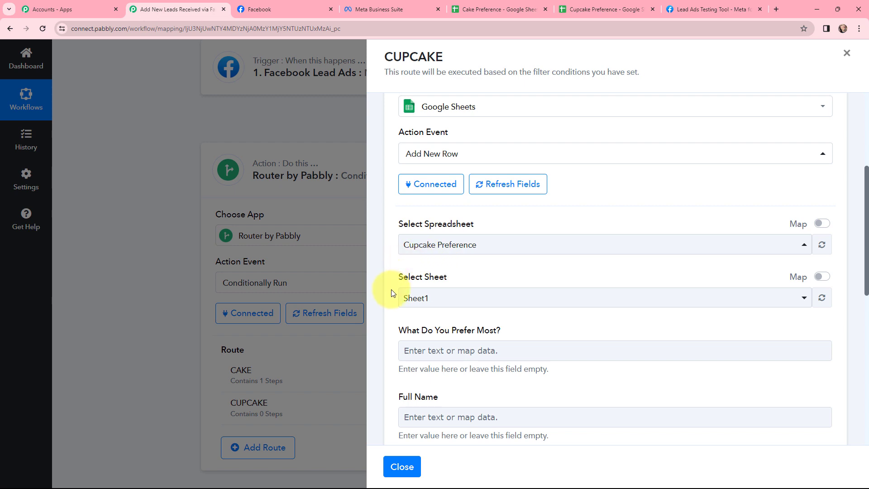
scroll(393, 293, down, 3)
click(424, 216)
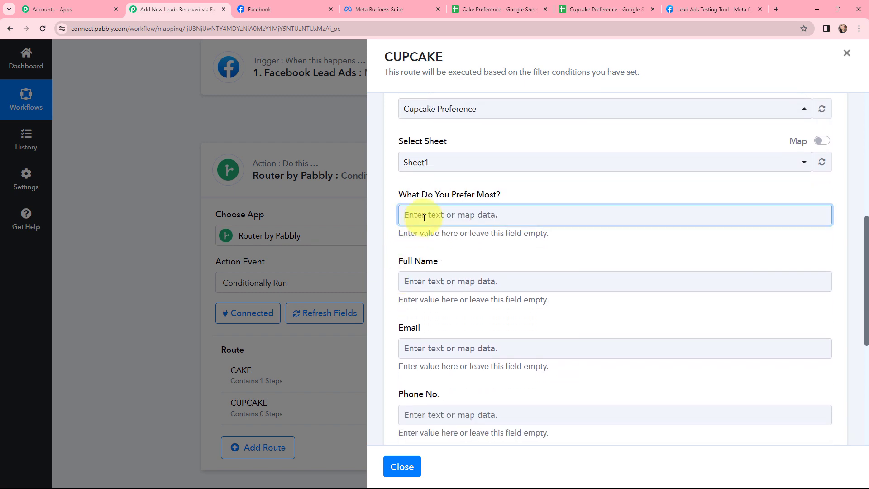
click(460, 300)
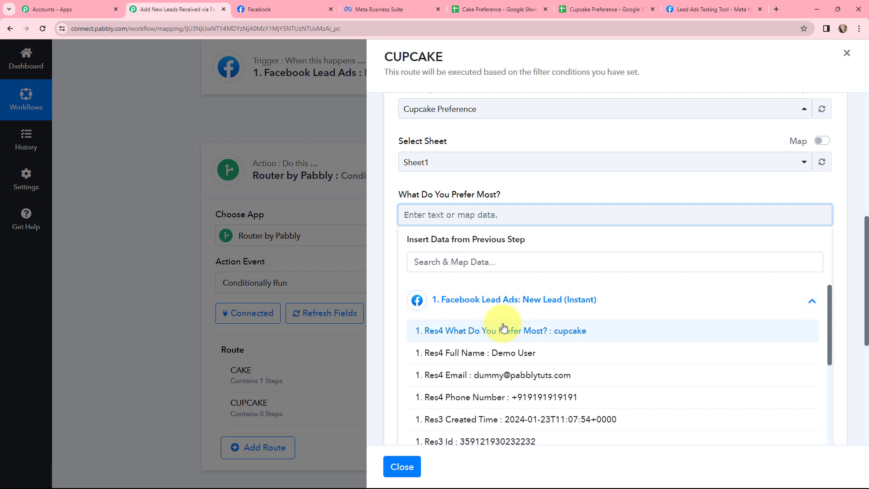
click(503, 330)
click(447, 287)
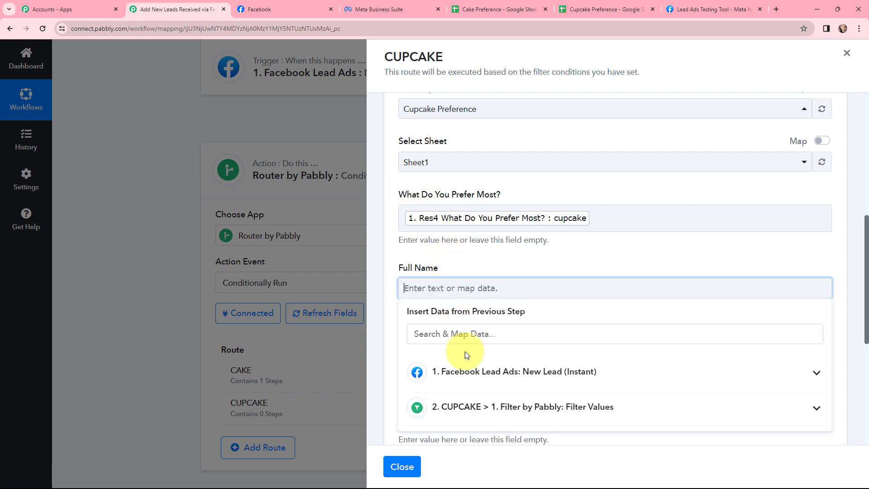
click(466, 370)
scroll(518, 411, down, 5)
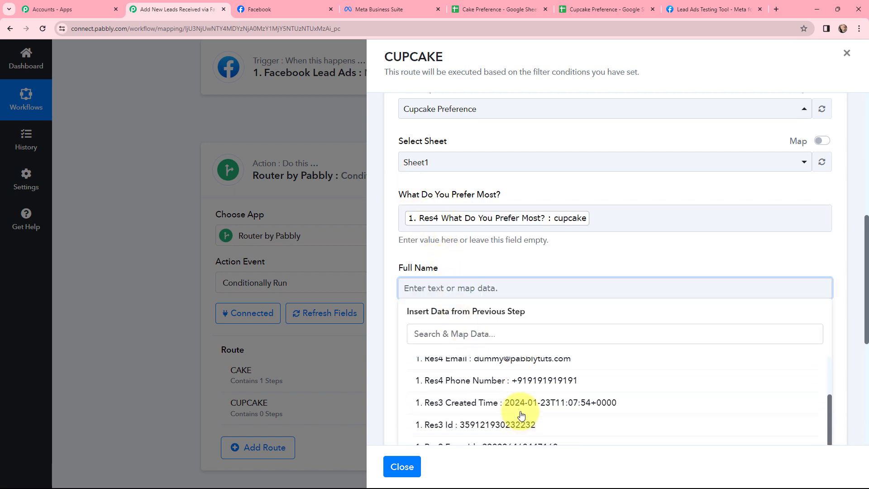
scroll(523, 379, up, 1)
click(524, 379)
Map the Email and Phone No. columns to the trigger's Res4 Email and Res4 Phone Number fields
scroll(438, 289, down, 2)
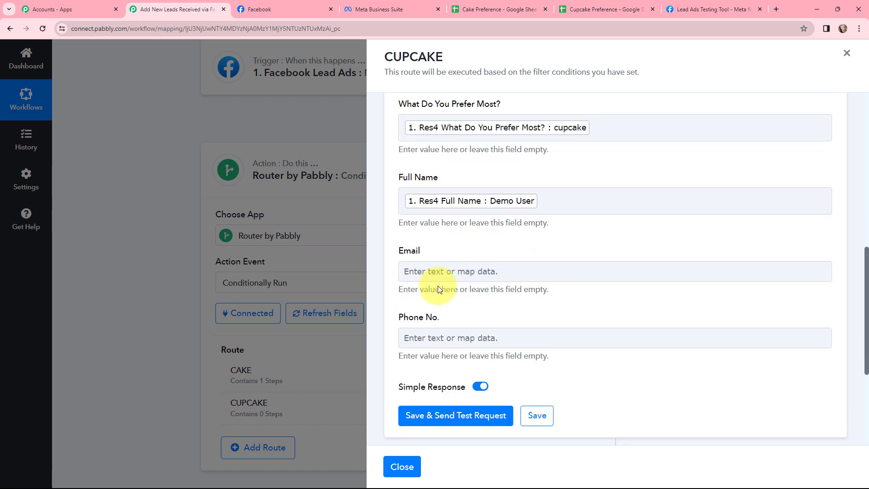
click(438, 277)
click(477, 361)
click(502, 430)
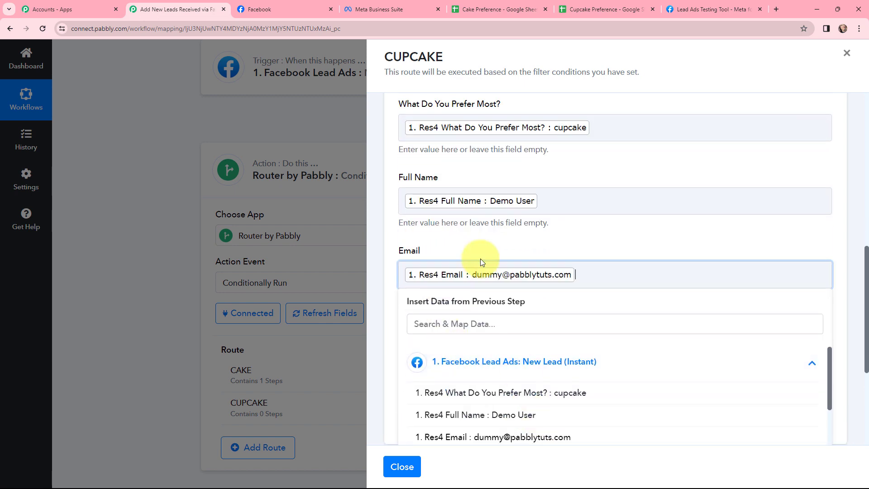
scroll(475, 271, down, 2)
click(466, 258)
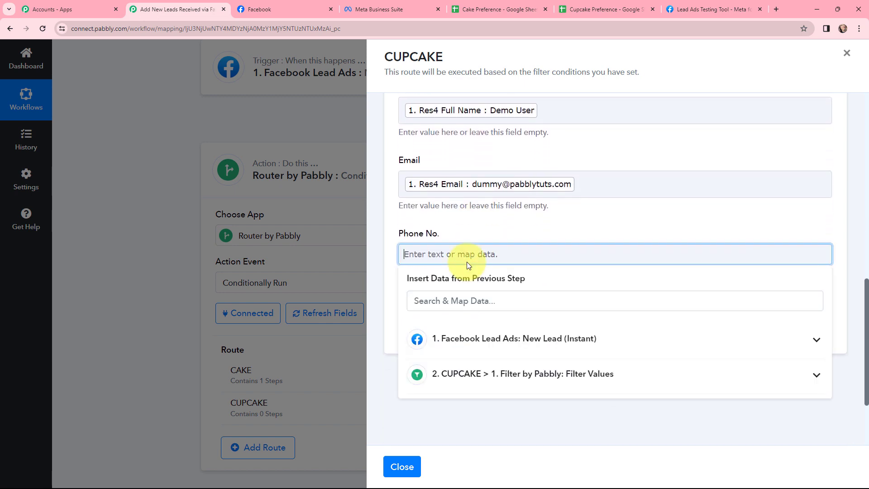
click(473, 356)
scroll(511, 385, down, 3)
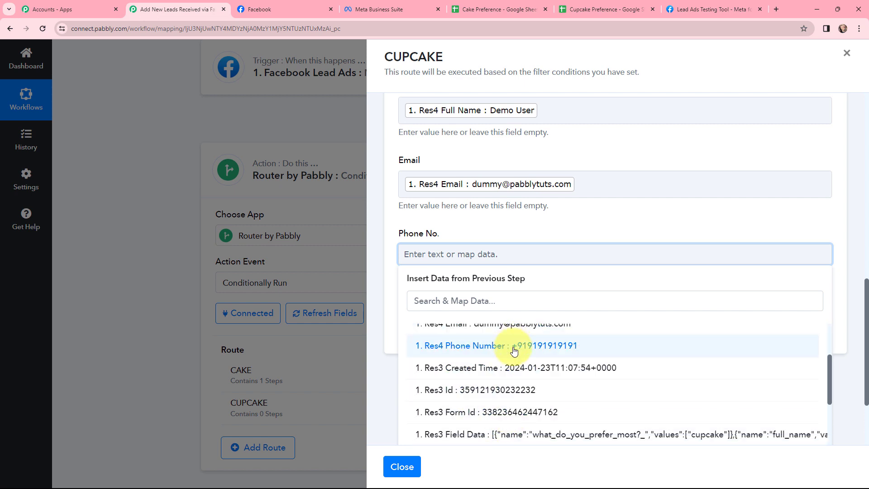
click(514, 346)
click(465, 228)
Save the CUPCAKE route's Google Sheets action, send its test request, and review the response received
scroll(469, 223, up, 2)
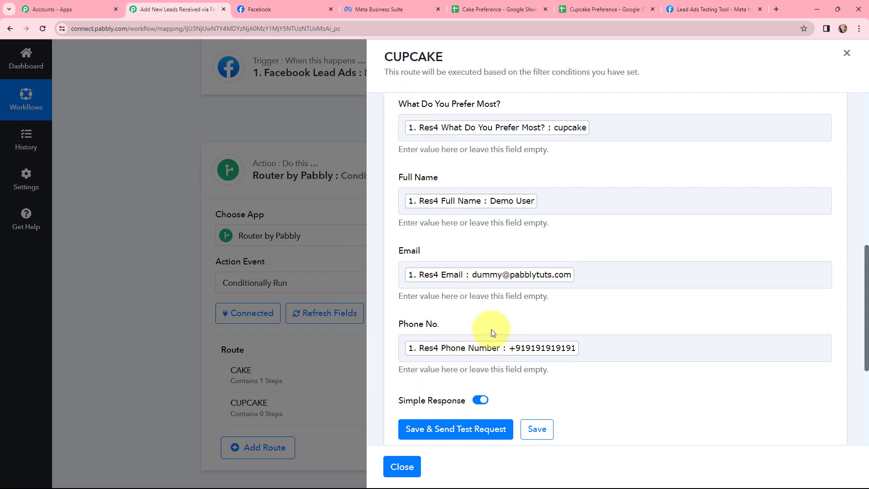
scroll(452, 329, down, 1)
scroll(452, 329, down, 1)
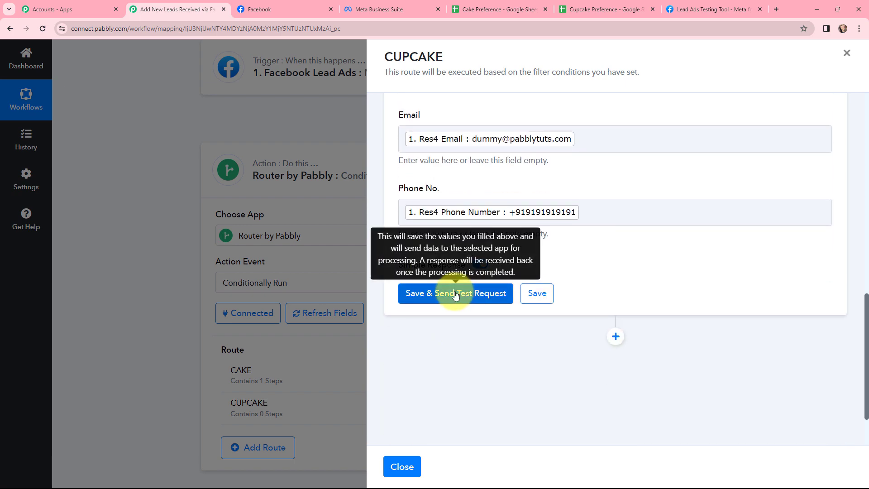
click(455, 294)
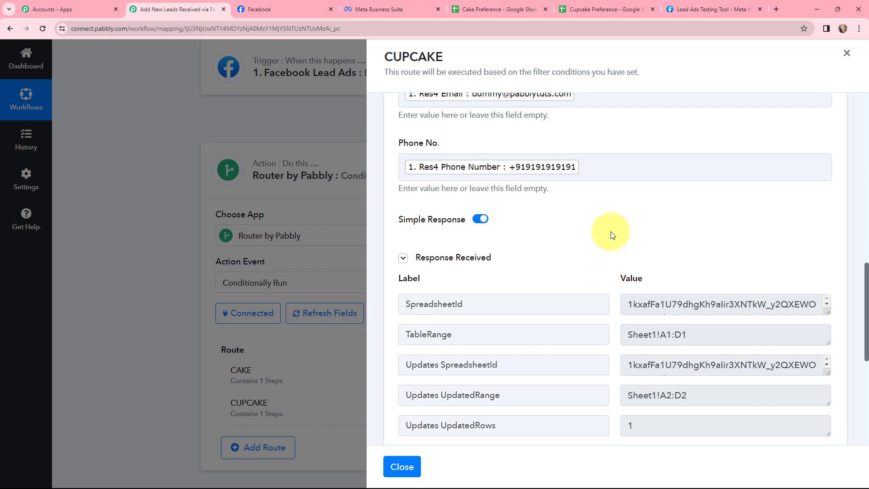
scroll(611, 235, down, 1)
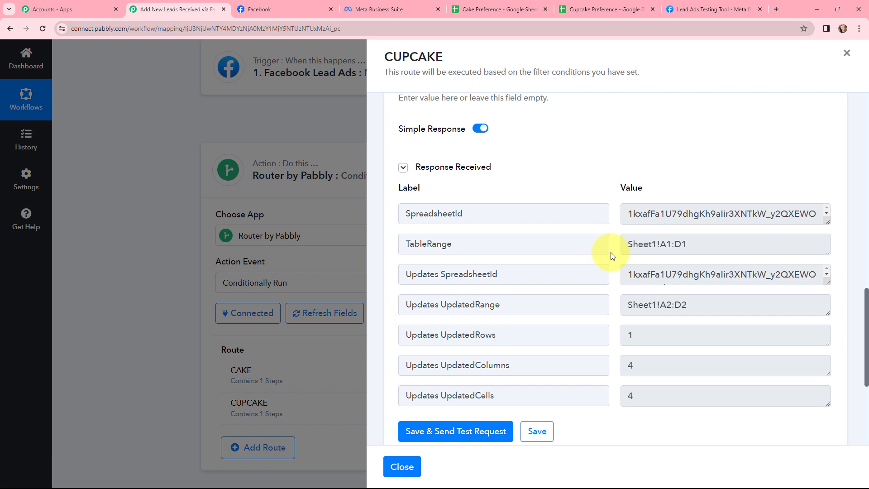
Check the lead rows in the Cupcake Preference and Cake Preference spreadsheets, and review the router's CAKE and CUPCAKE routes in Pabbly Connect
key(ctrl+6)
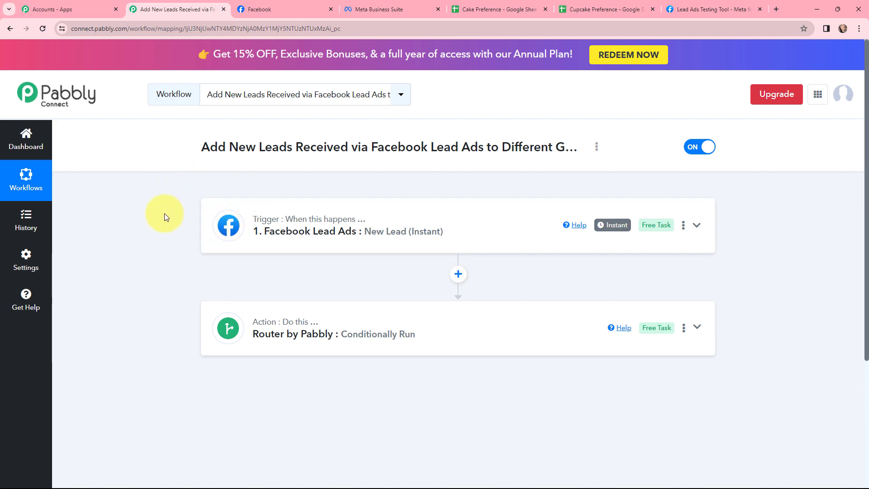
click(500, 9)
click(584, 9)
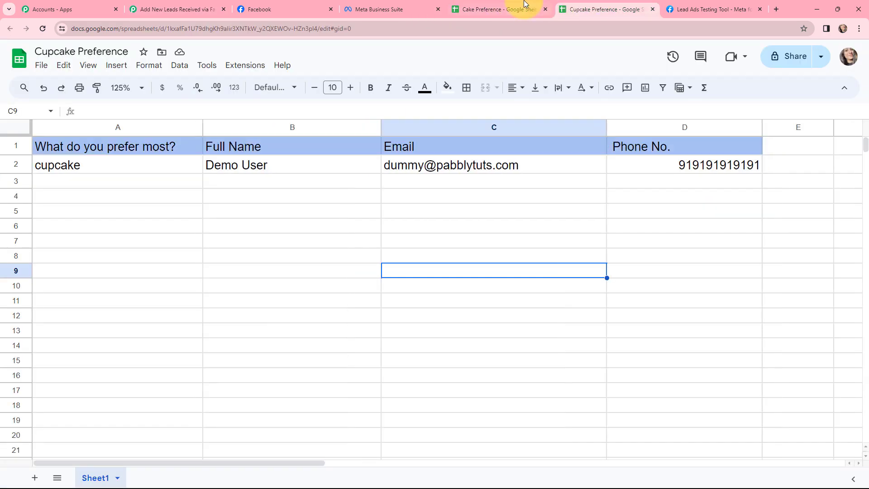
click(509, 9)
click(168, 6)
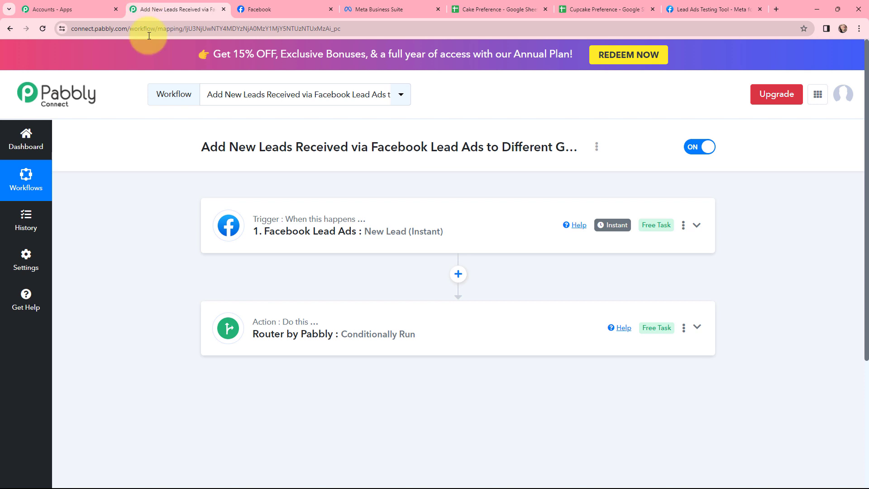
click(264, 334)
scroll(225, 310, down, 4)
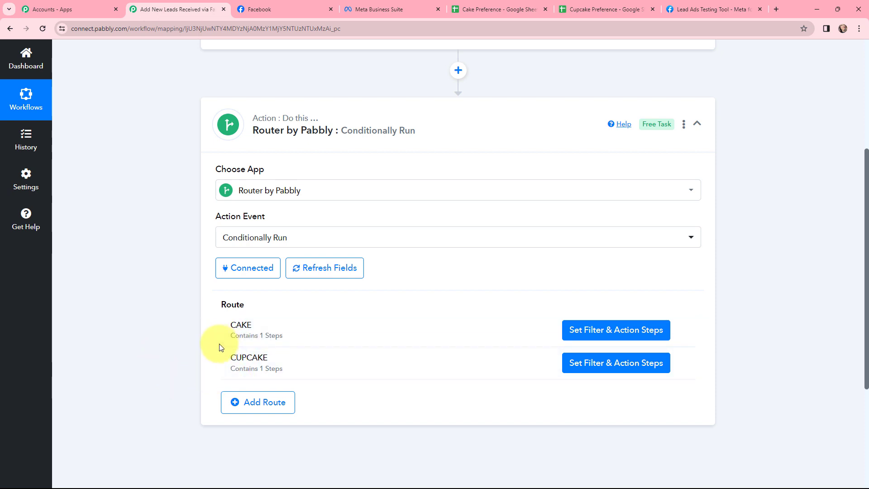
click(583, 8)
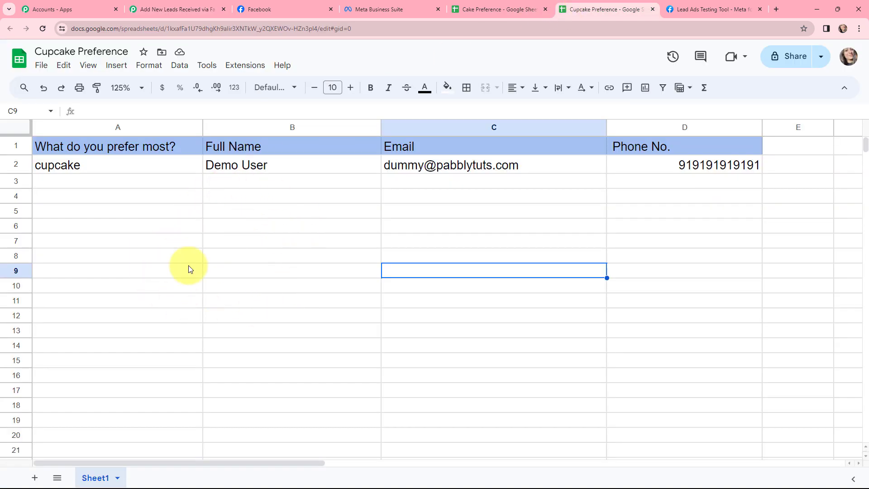
click(190, 7)
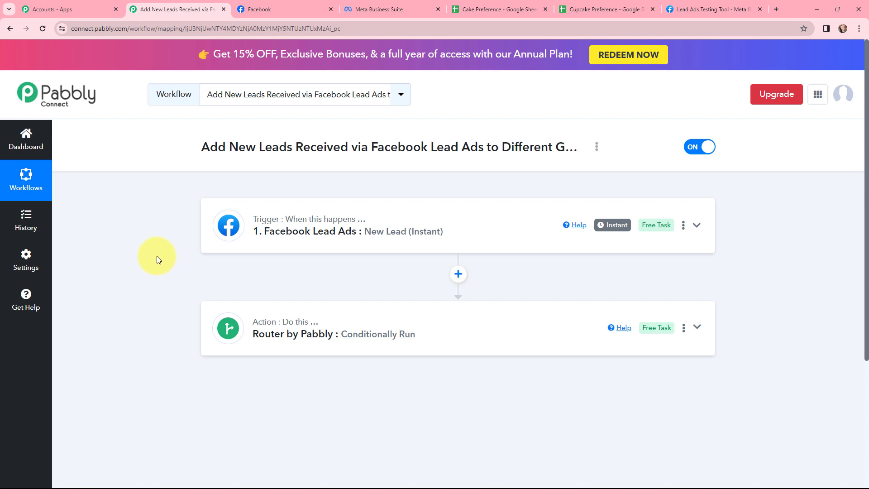
click(474, 8)
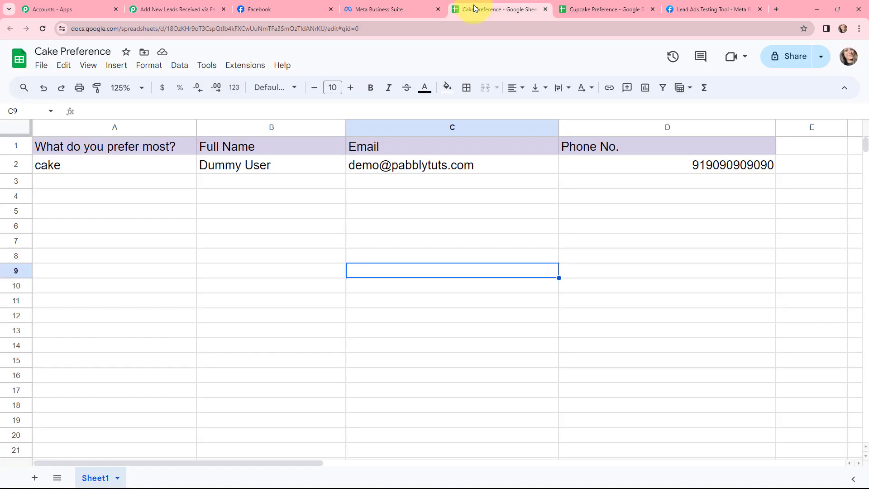